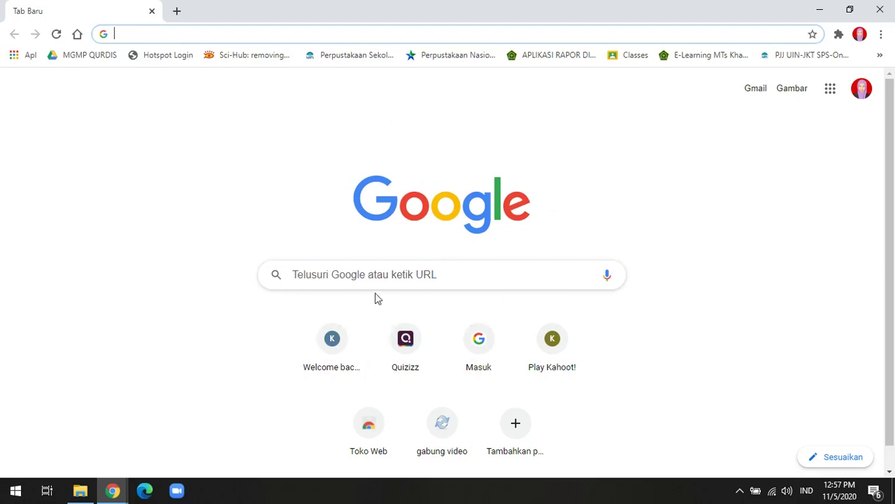
- Open the Google Drive page drive.google.com/drive/u/0/my-drive in the browser
click(181, 35)
text(drive)
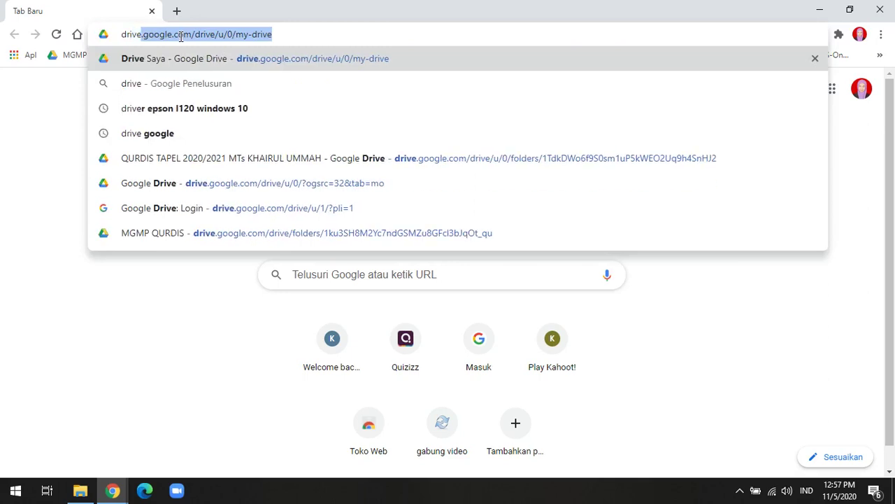
key(Return)
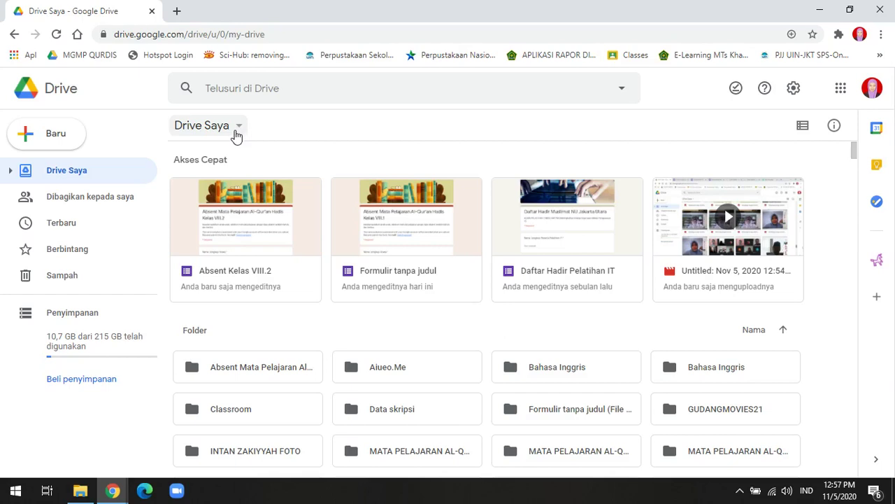
- Create a new folder named "ABSENSI SISWA MTs" in Drive Saya
click(235, 132)
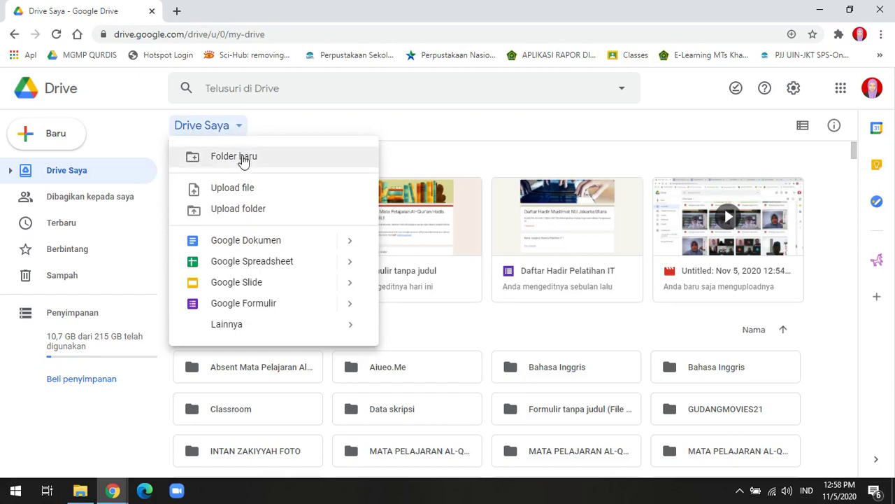
click(243, 157)
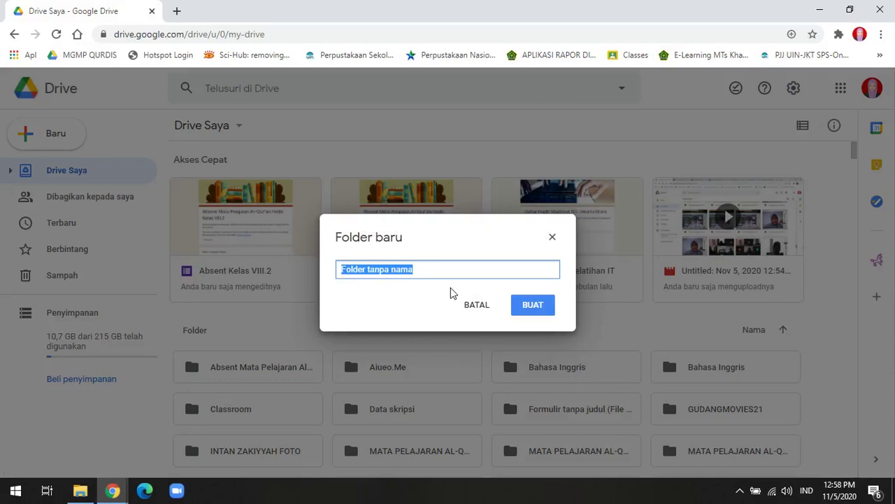
text(a)
key(BackSpace)
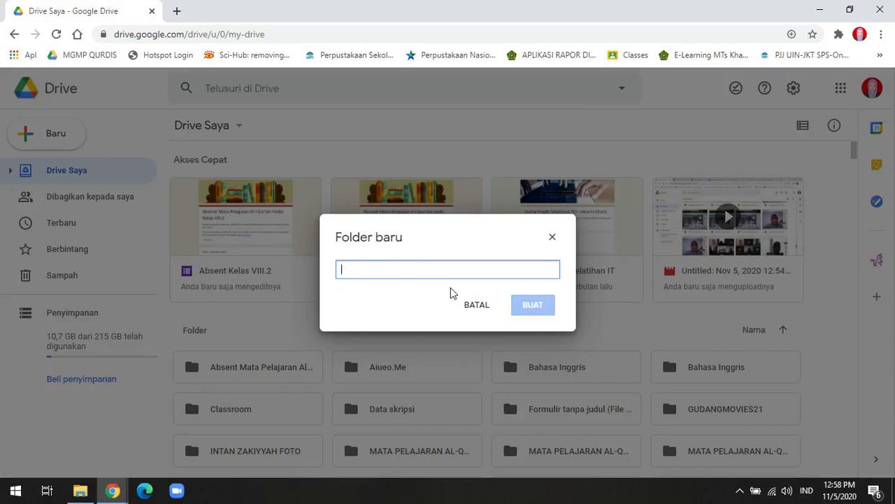
text(ABSENSI SISWA MTs)
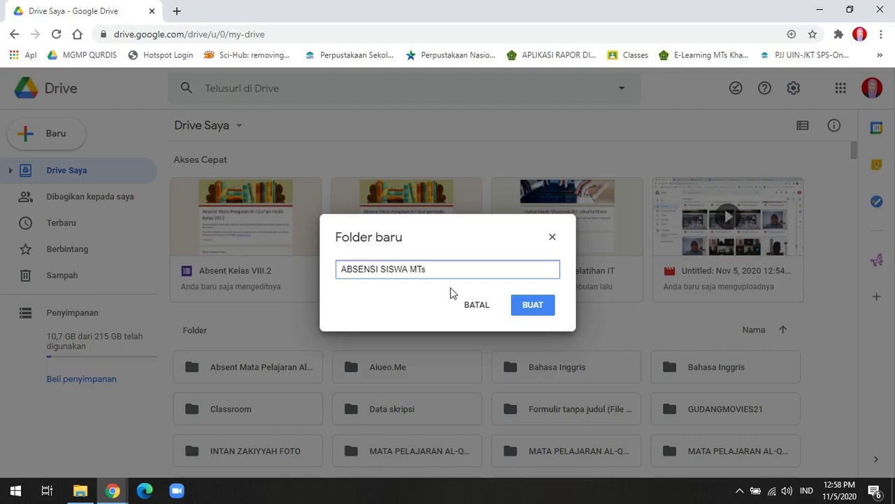
click(523, 306)
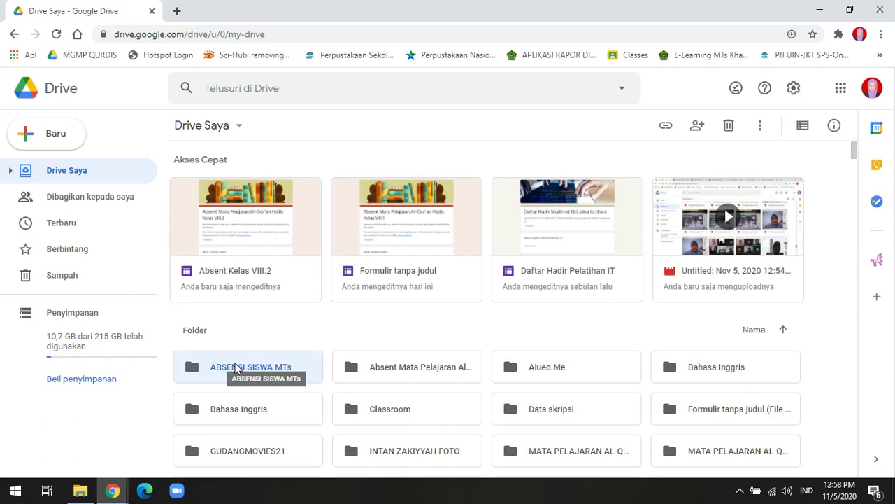
- Open the ABSENSI SISWA MTs folder and create a blank Google Formulir inside it
double_click(236, 367)
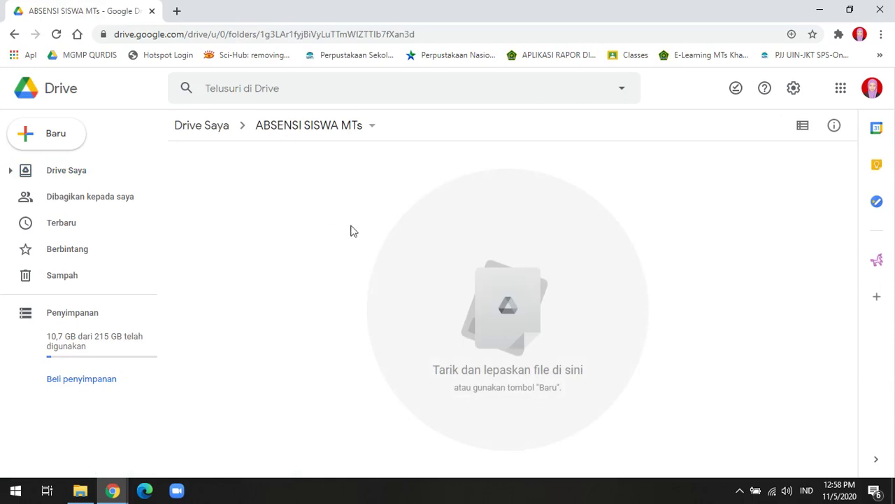
right_click(326, 180)
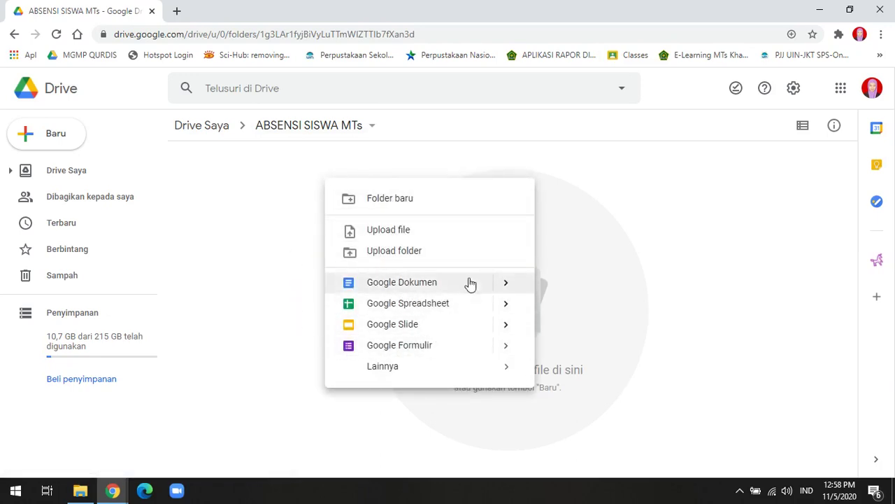
click(409, 350)
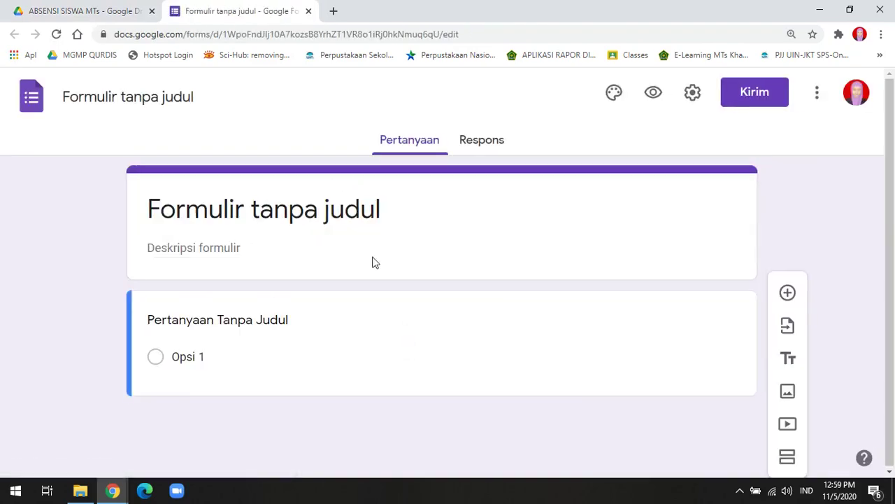
- Set the form's heading to "Absensi siswa mata pelajaran Al-Qur'an Hadis Kelas VIII.1"
click(357, 212)
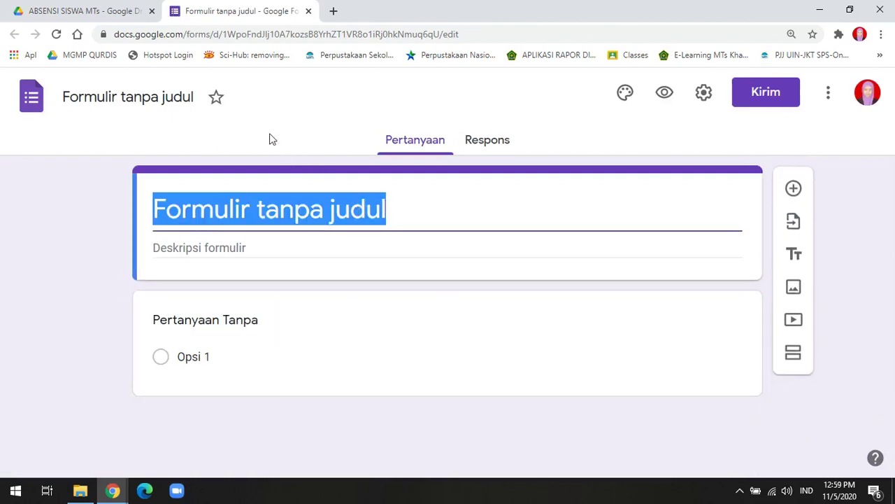
key(Escape)
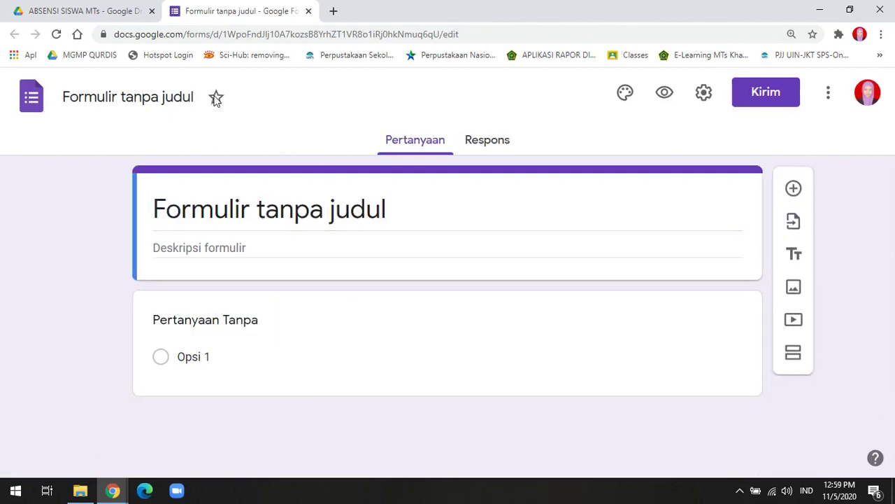
click(408, 219)
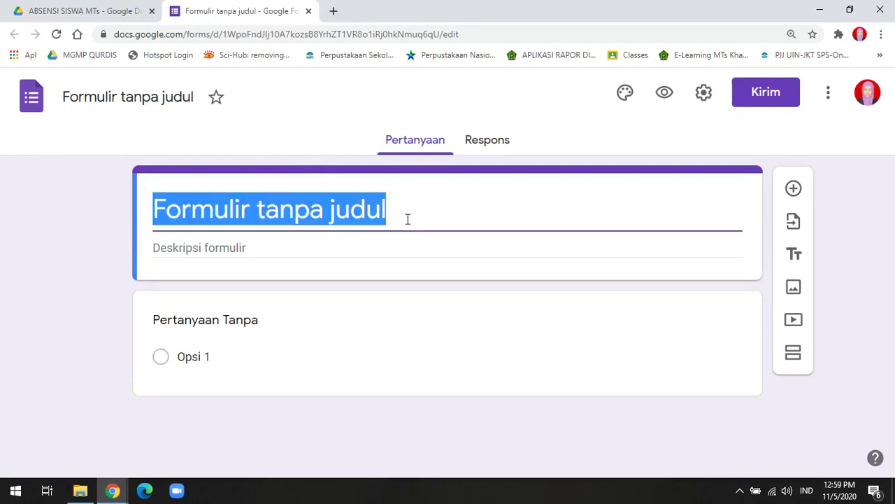
text(a)
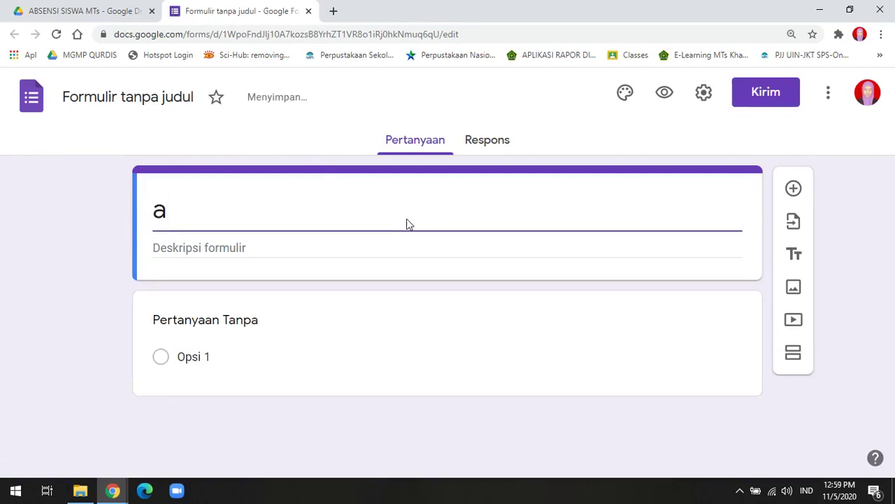
key(BackSpace)
text(Absensi)
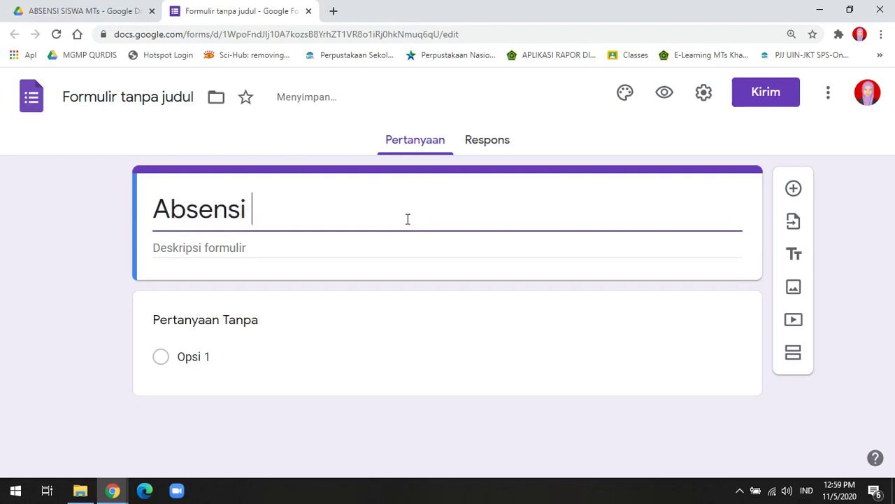
key(BackSpace)
key(BackSpace)
text(i siwa)
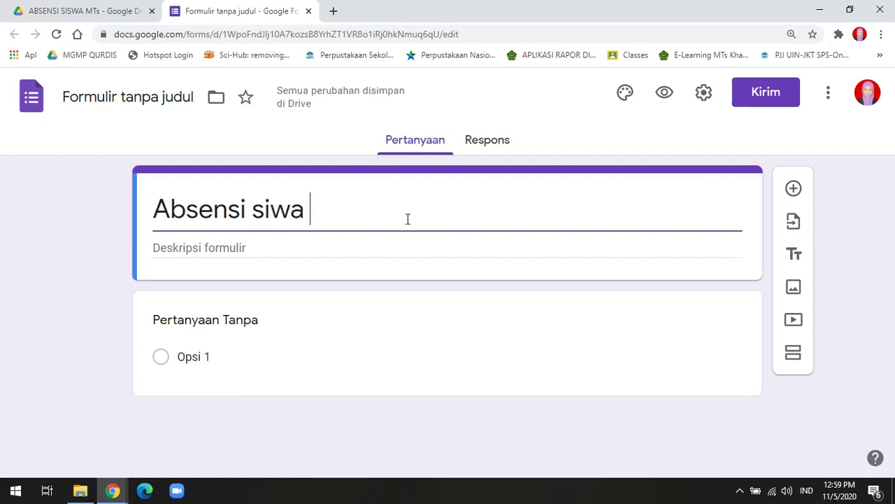
key(BackSpace)
key(BackSpace)
text(swa Ma)
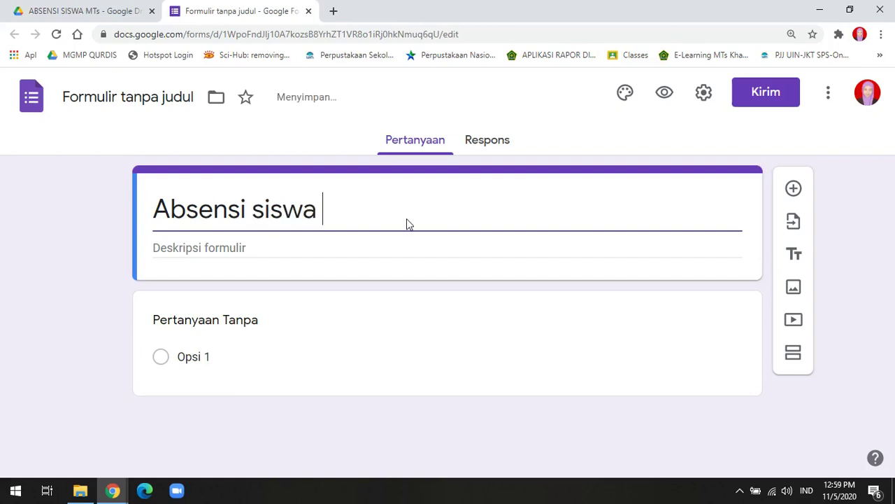
key(BackSpace)
key(BackSpace)
text(mat)
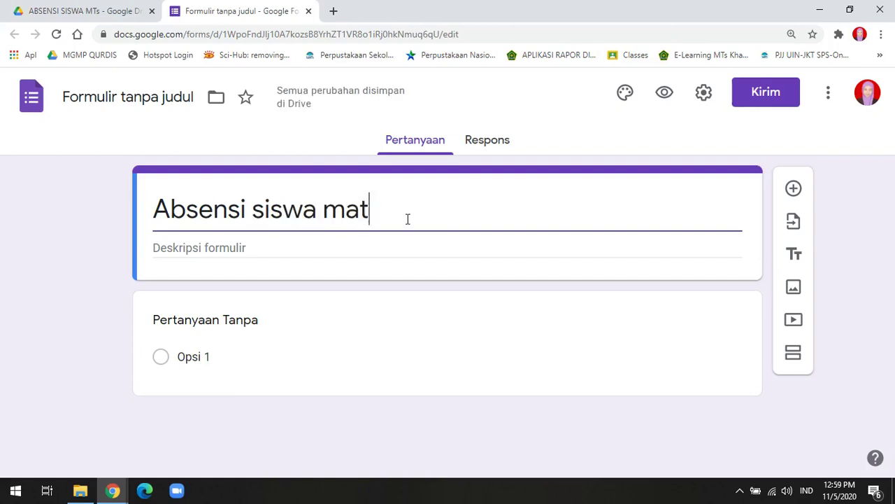
text(a pelajarana)
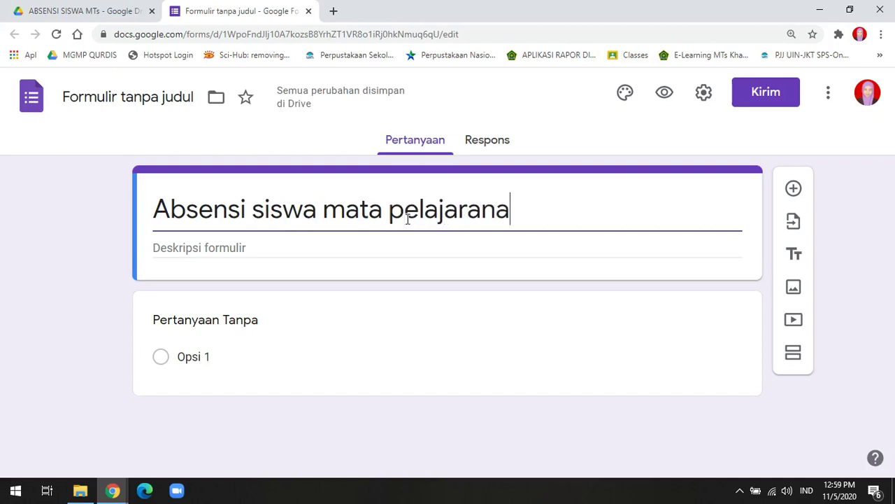
key(BackSpace)
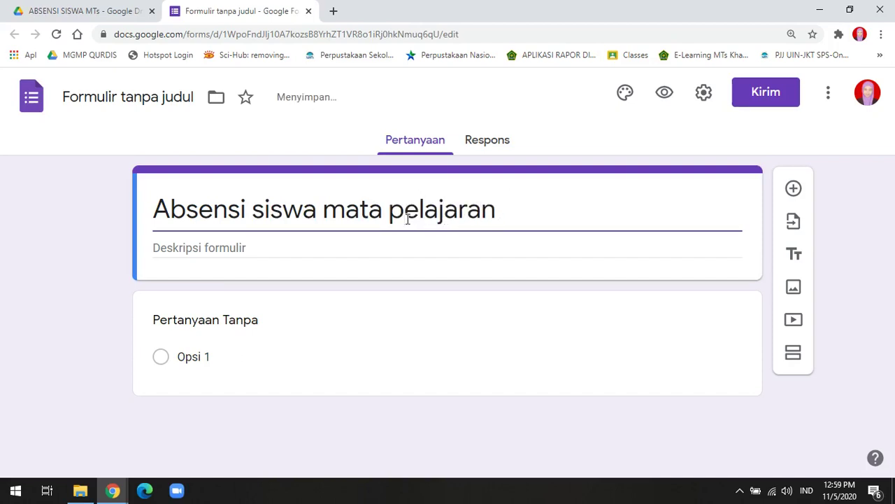
text(Al-Qu)
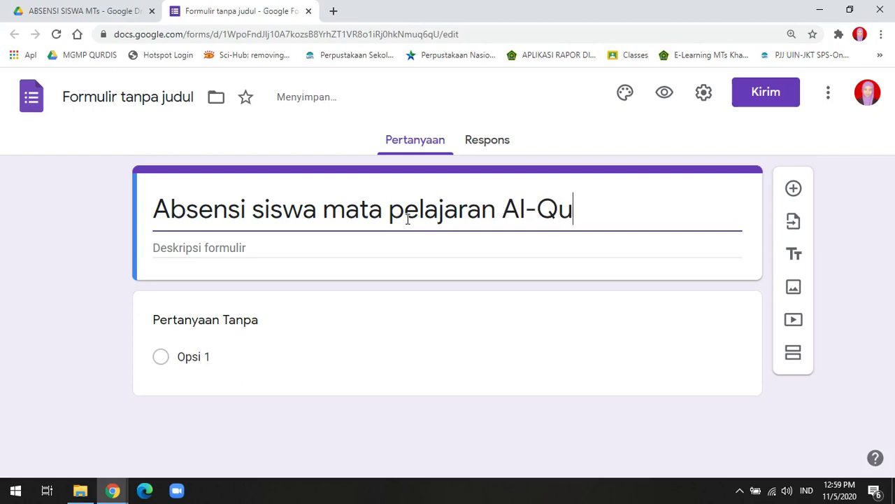
text(r'an H)
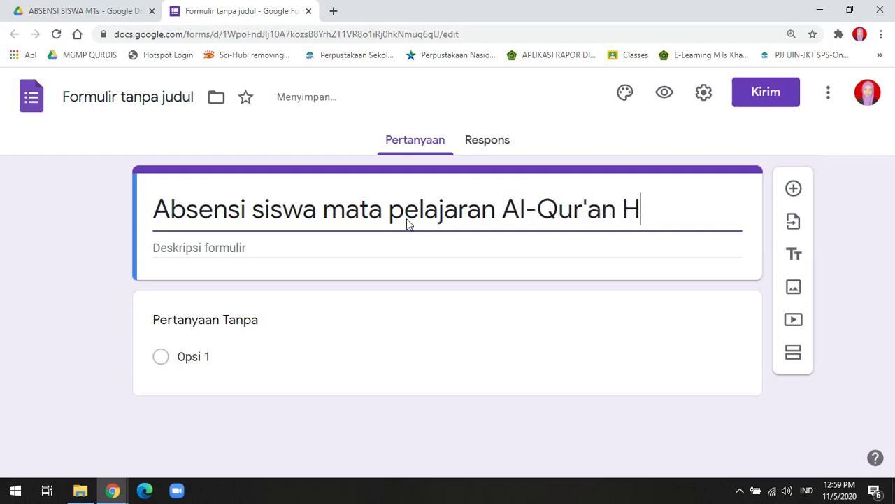
text(adis Kela)
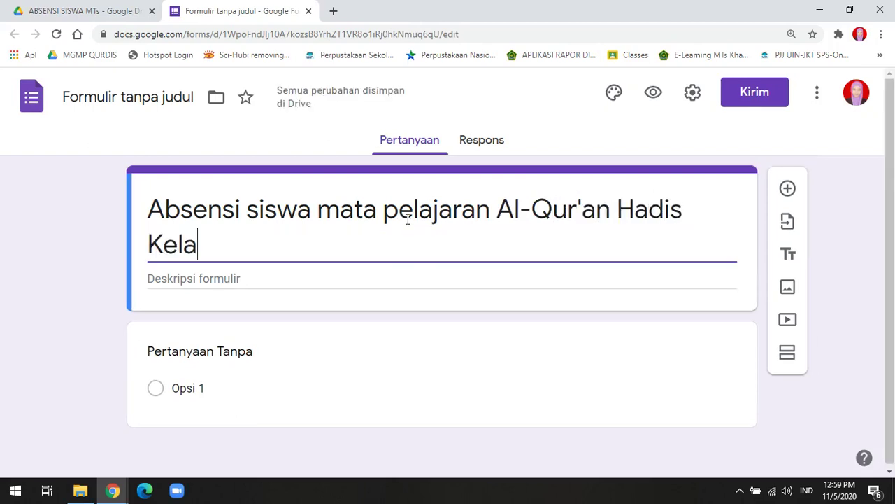
text(s VIII)
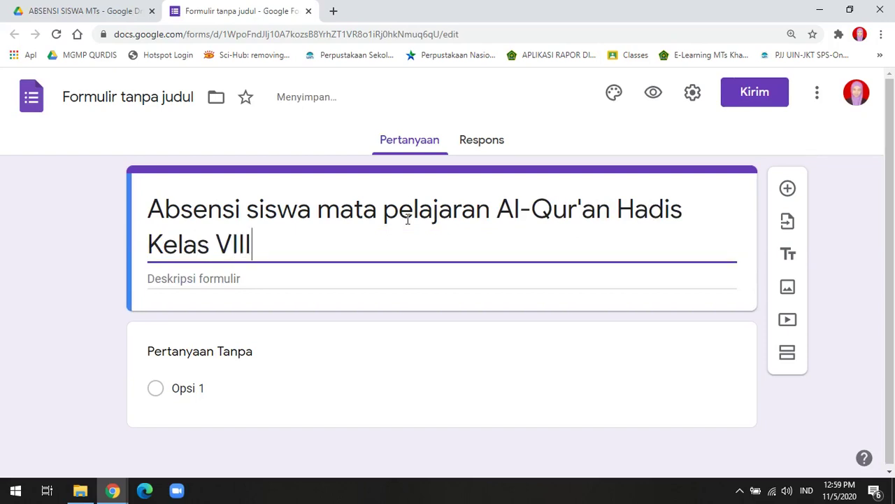
text(>1)
key(BackSpace)
text(.1)
key(BackSpace)
key(BackSpace)
key(BackSpace)
text(.1)
- Set the form description to "Assalamualaikum anak-anak sebelum memulai pelajaran jangan lupa berdoa dan absent terlebih dahulu"
click(294, 276)
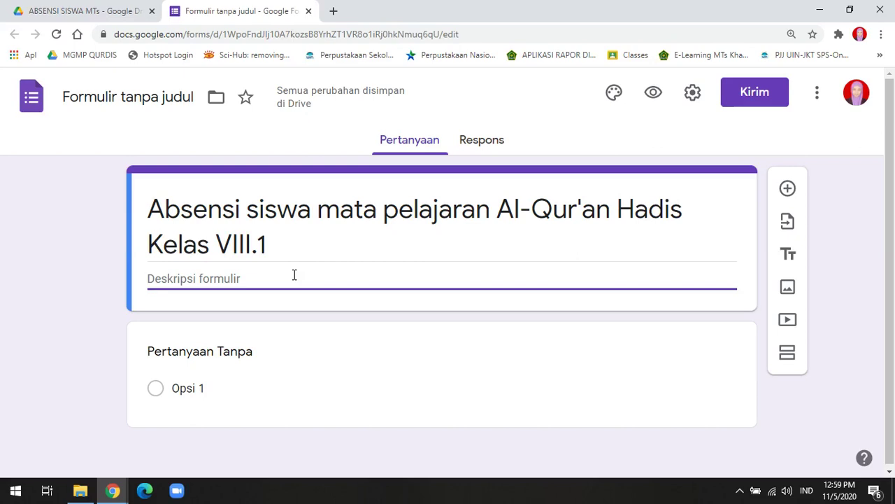
text(Assa)
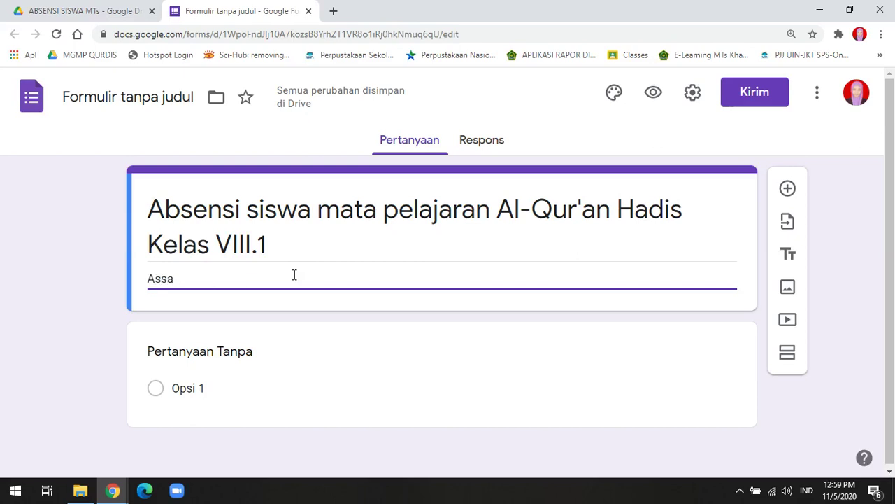
text(waal)
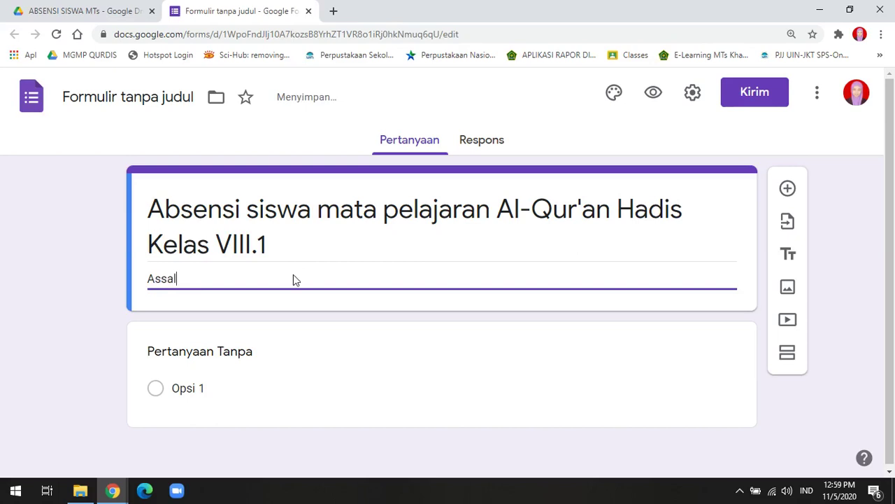
text(amualaiku)
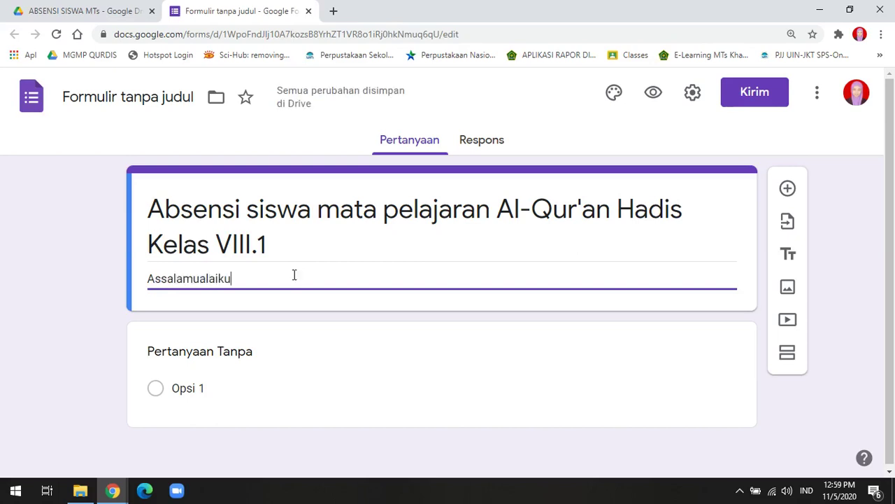
text(m ana)
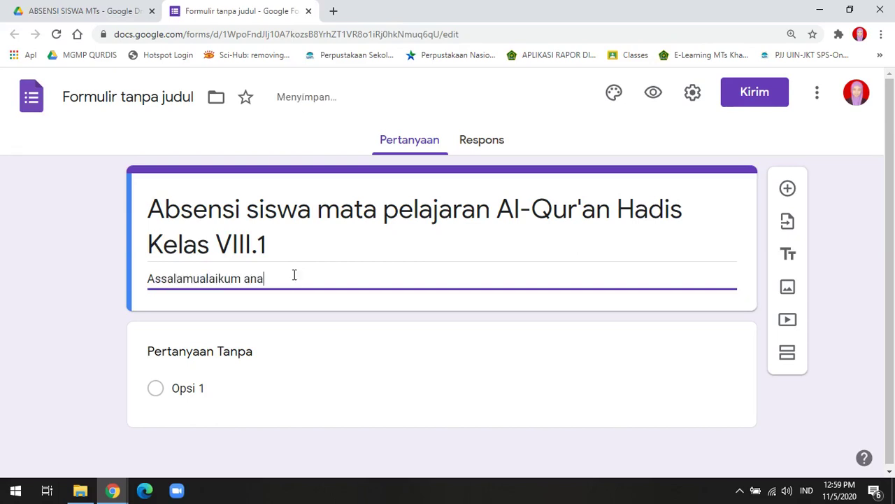
text(k-anak s)
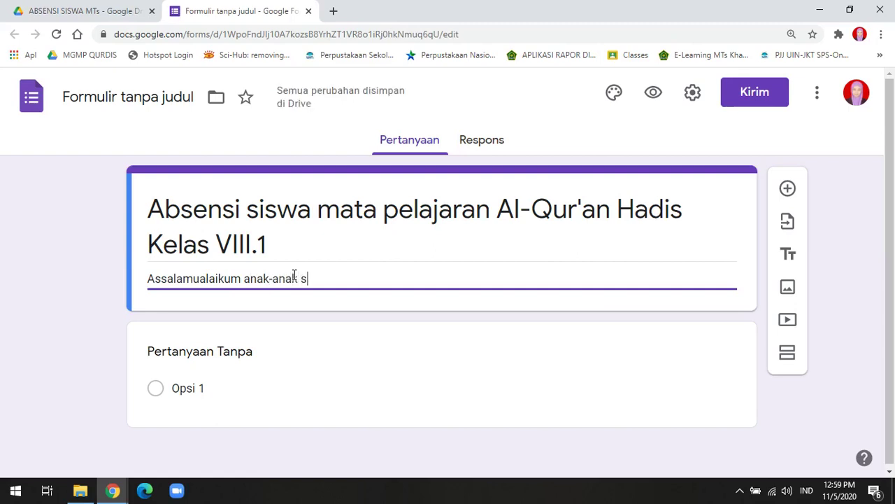
text(ebelum mem)
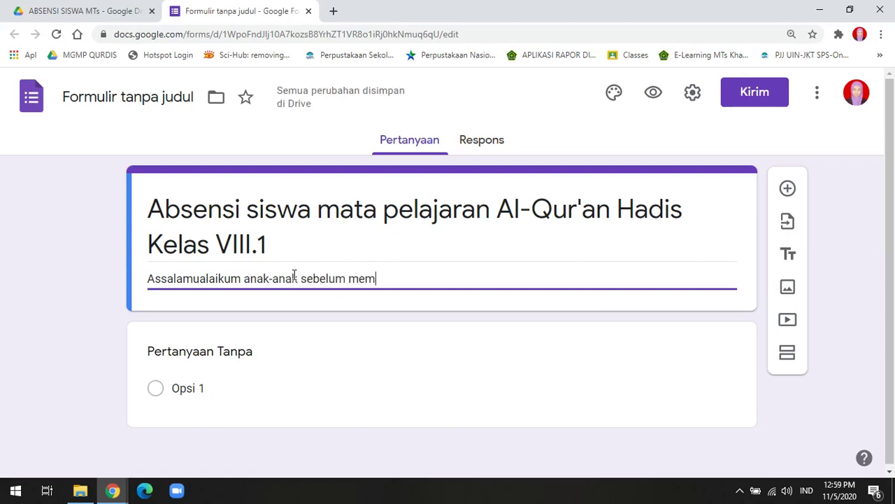
text(ulai pelaj)
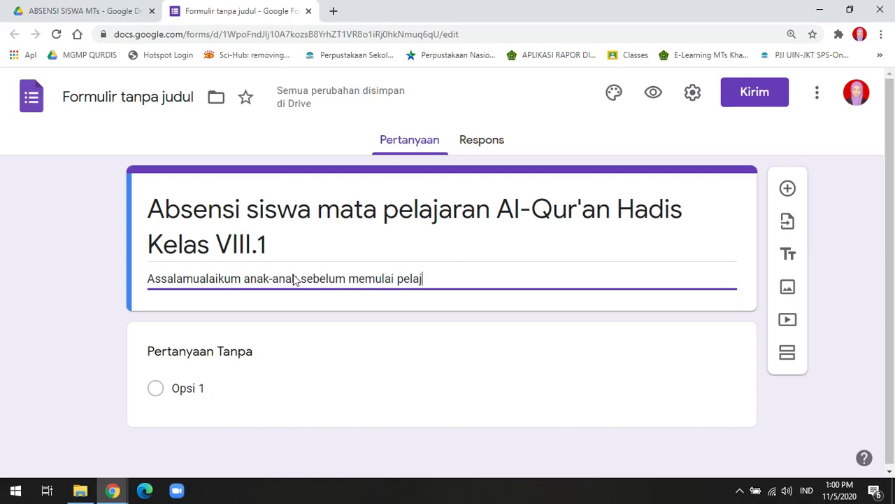
text(aran jangan)
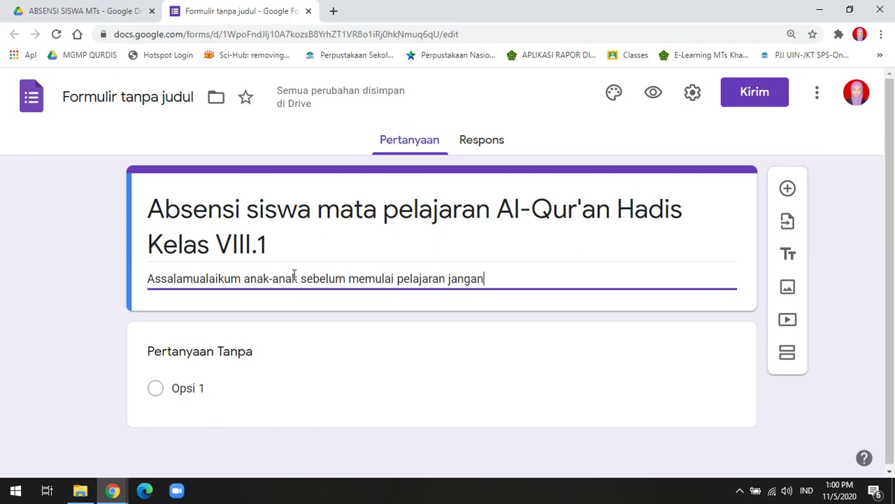
text( lupa berdoa dan)
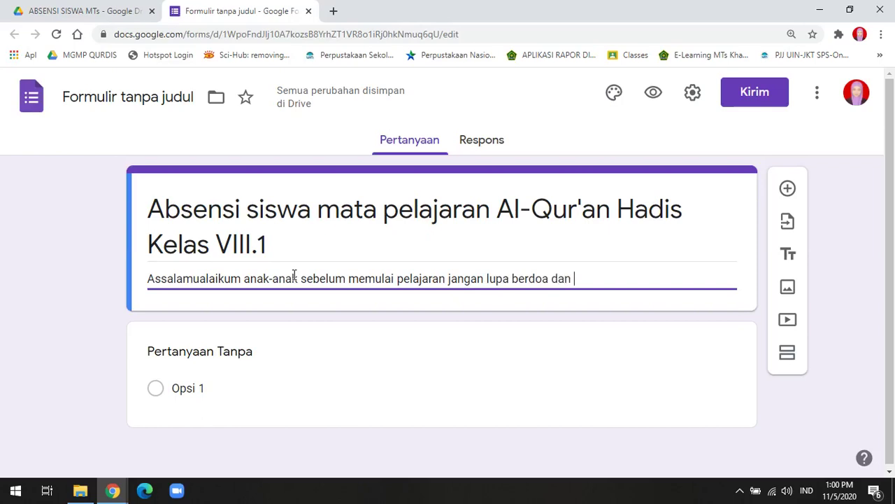
text( absen)
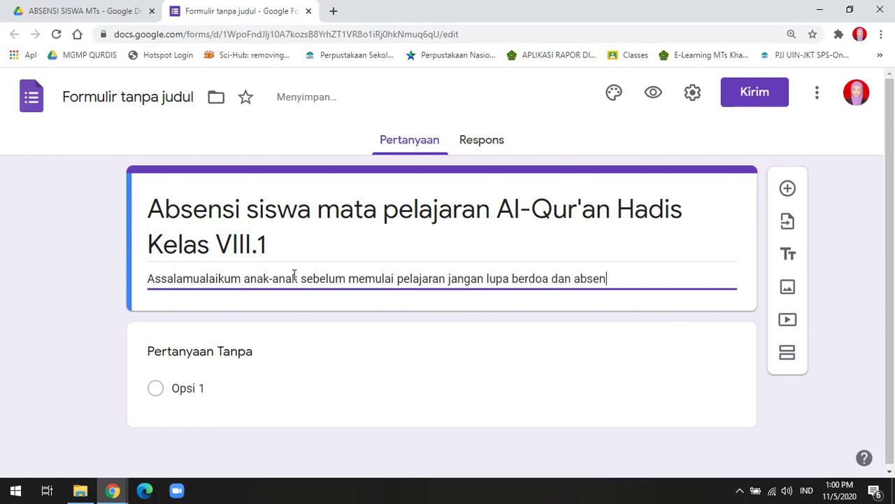
text(t terlebih)
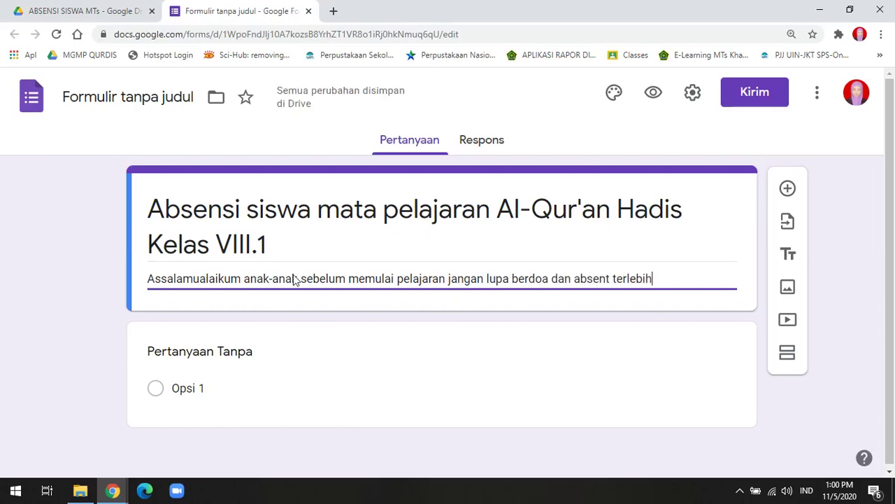
text( dahulu)
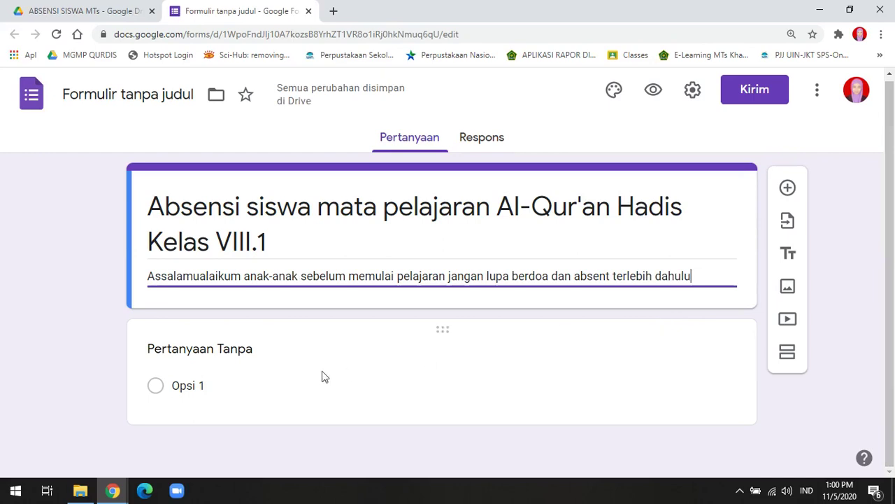
- Title the first question "Nama Lengkap Siswa", set its answer type to Jawaban singkat and make it required
click(212, 352)
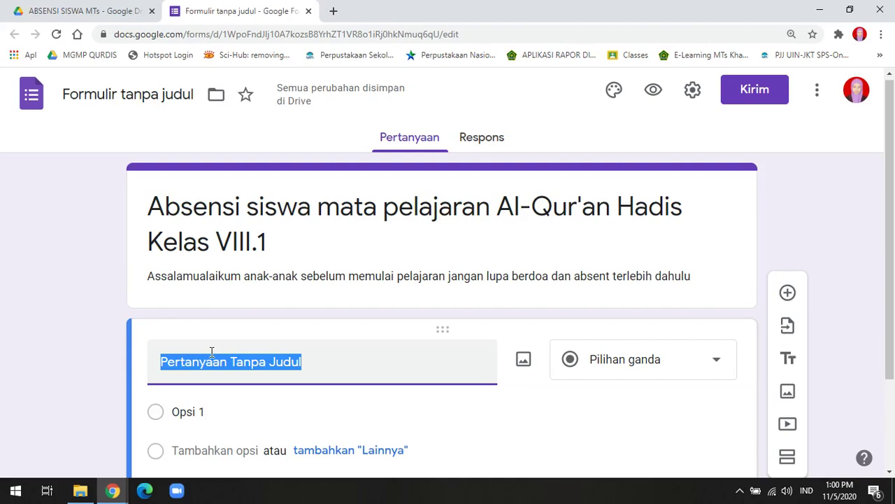
text(Nama )
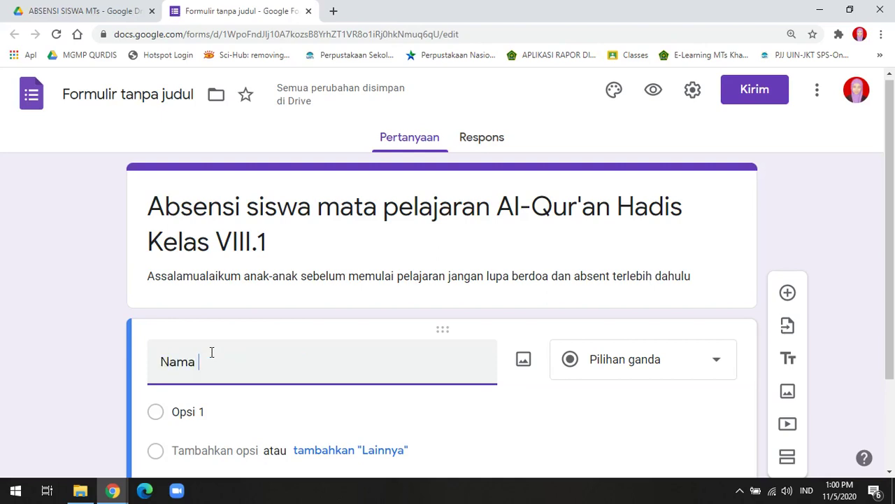
text(Lengkap Siswa)
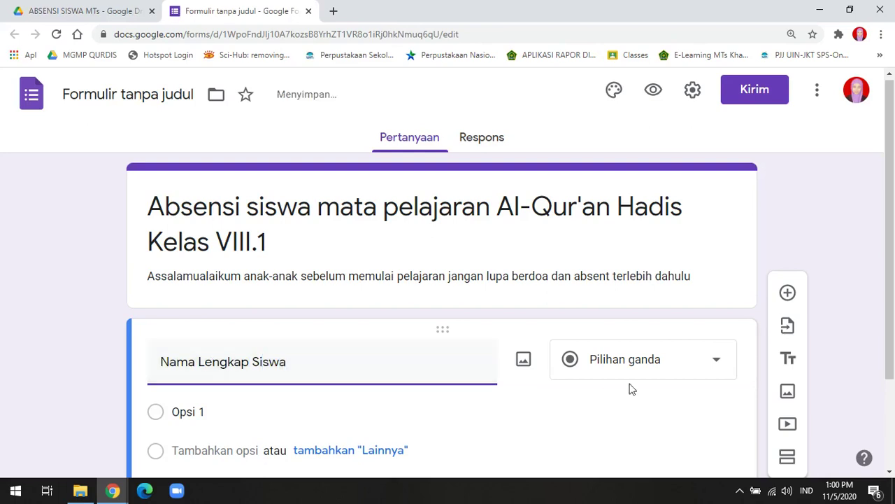
click(675, 373)
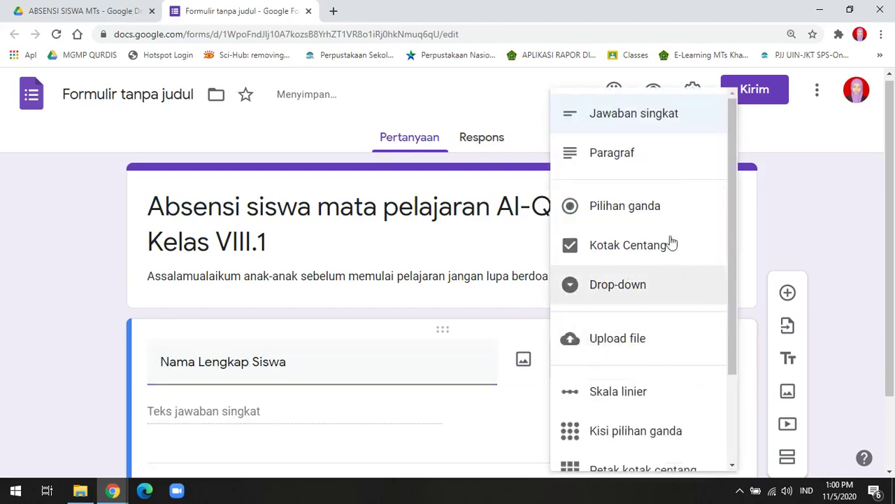
click(650, 119)
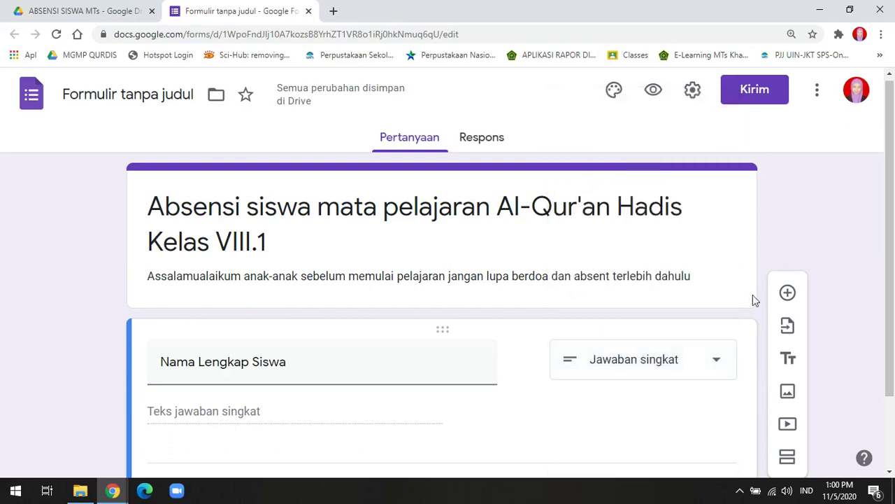
drag(891, 251, 893, 320)
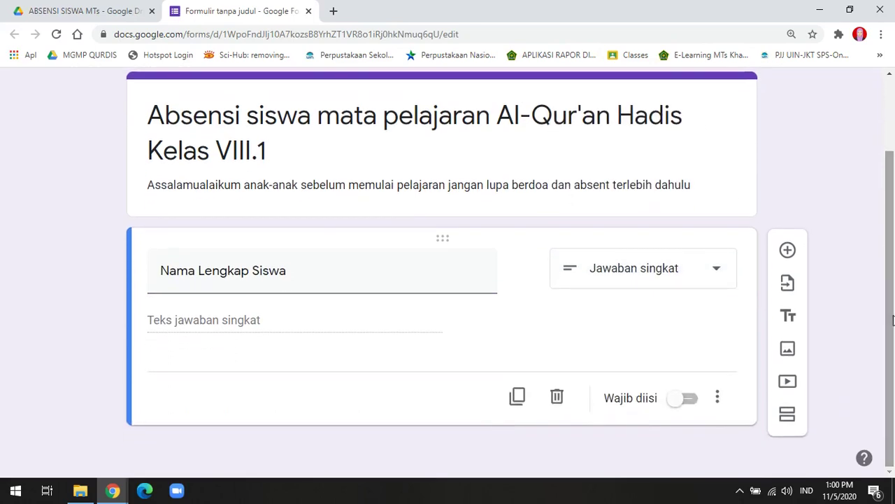
click(677, 402)
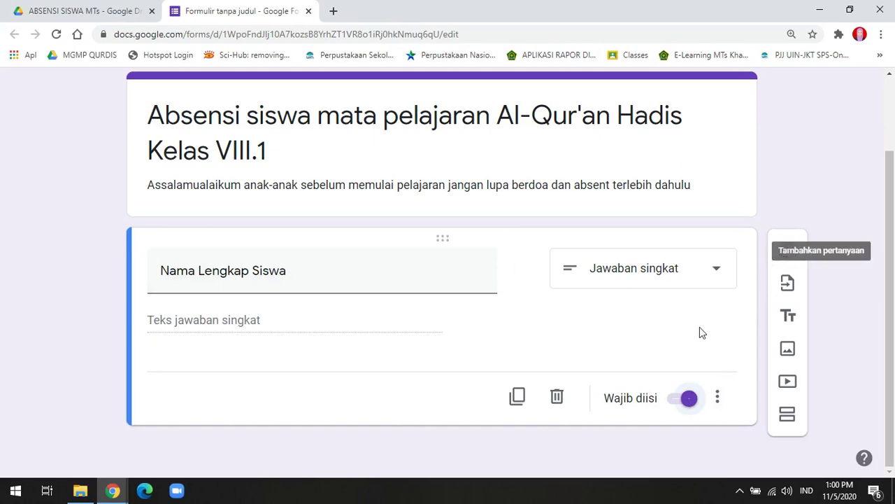
- Add a second question titled "Tanggal" with the Tanggal answer type and make it required
click(786, 256)
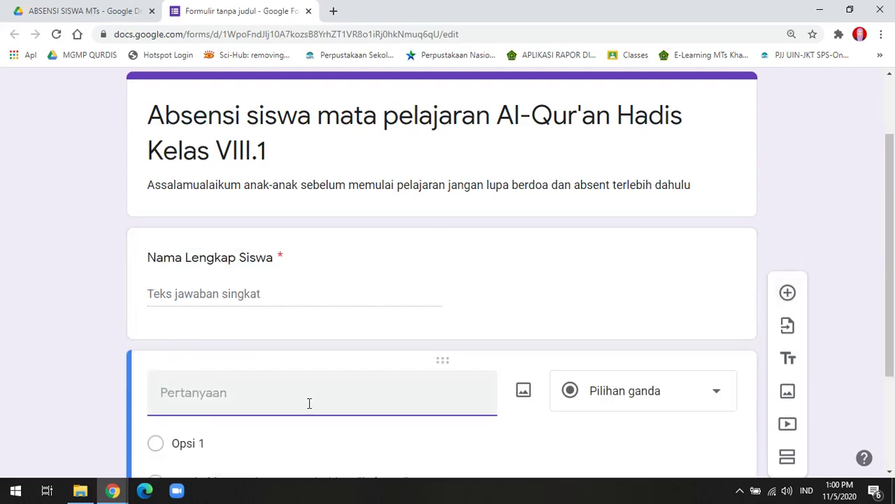
text(Tangga)
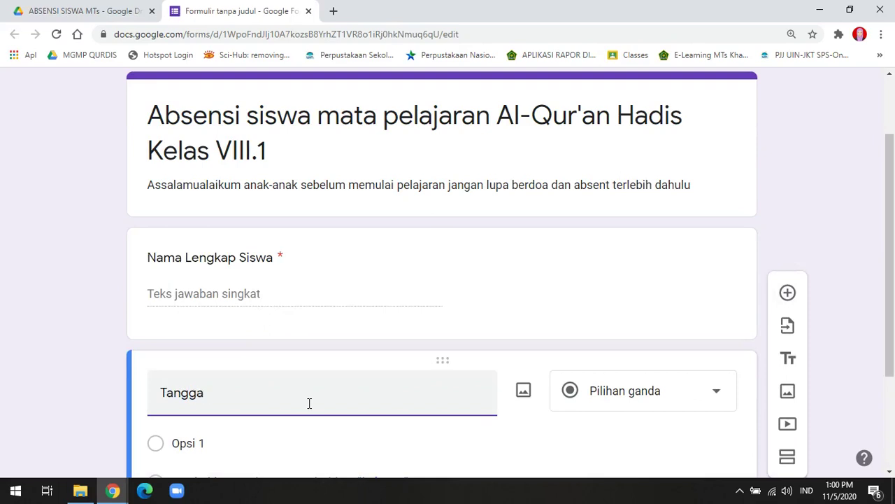
text(l)
drag(893, 293, 894, 369)
click(723, 293)
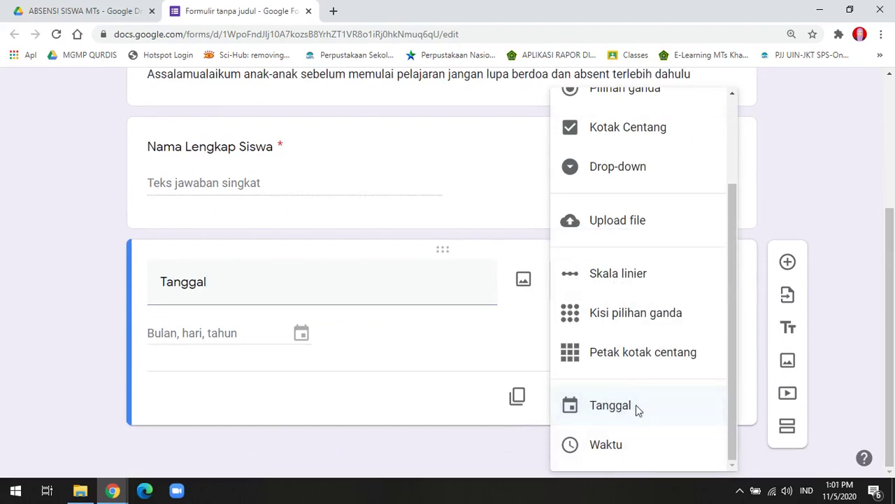
click(638, 410)
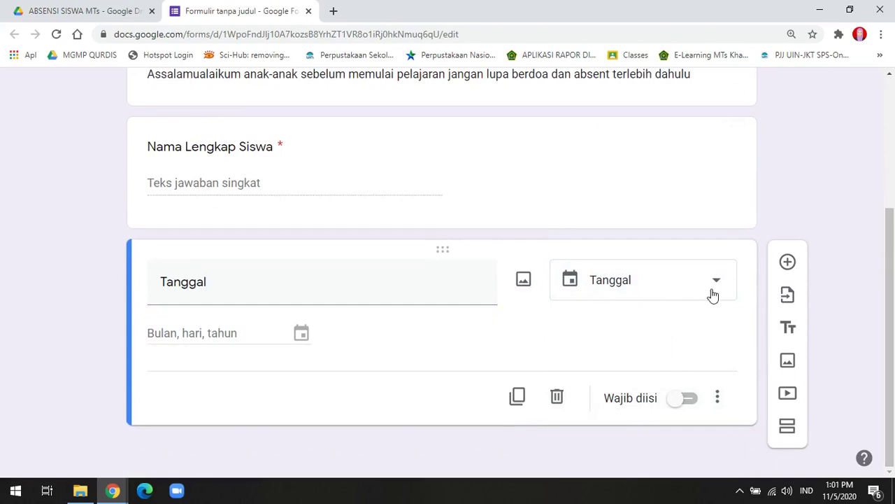
click(263, 287)
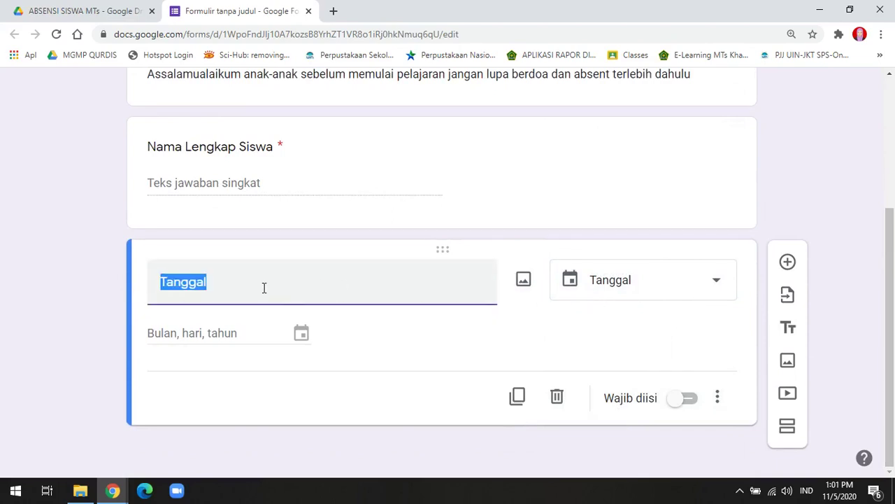
click(264, 288)
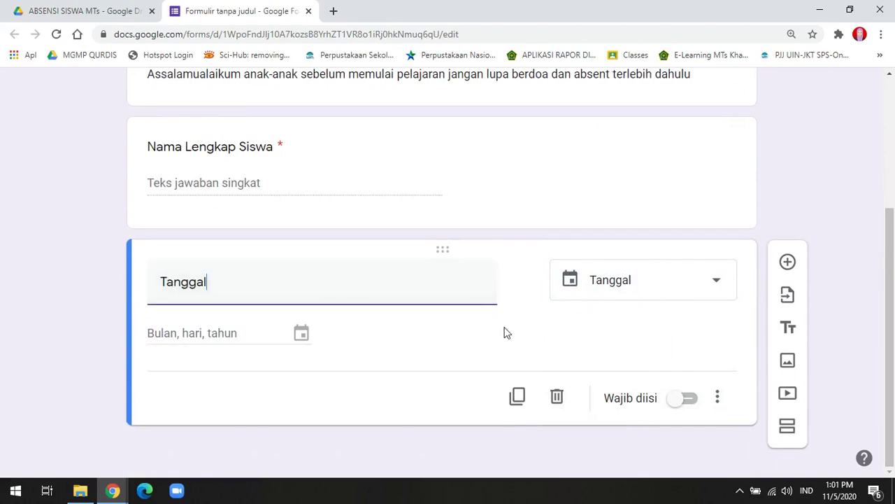
click(711, 282)
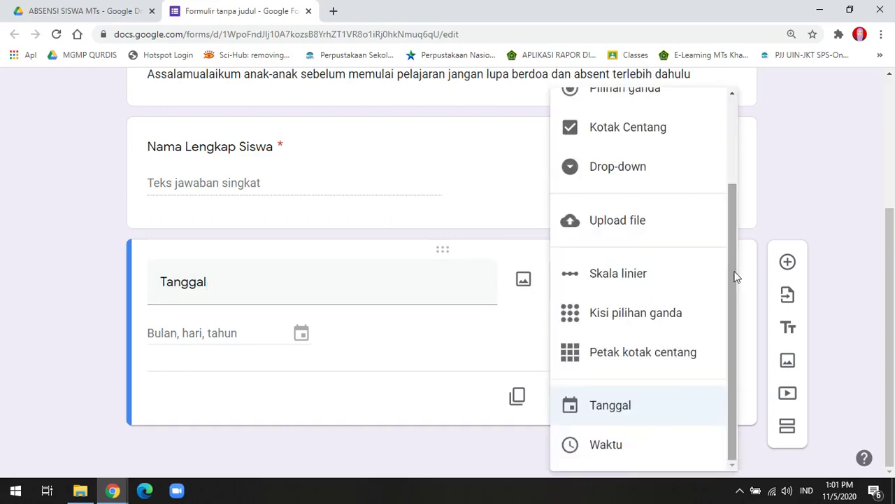
drag(735, 276, 745, 294)
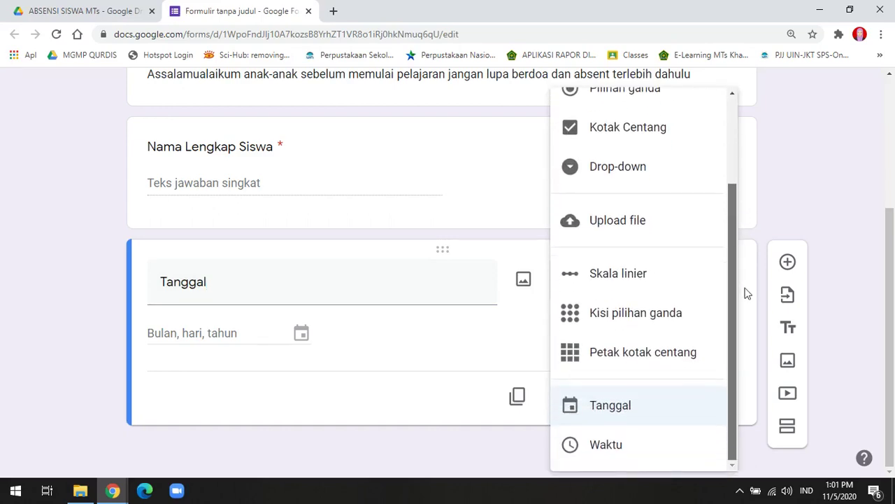
click(639, 407)
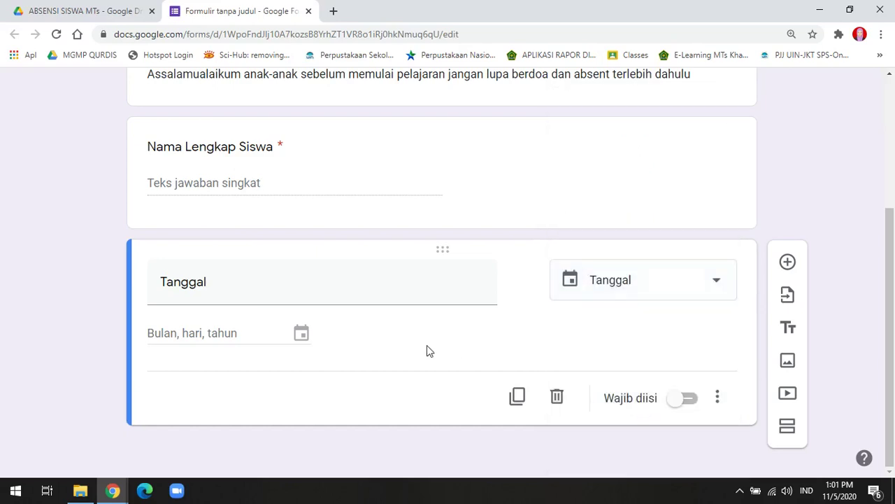
click(682, 399)
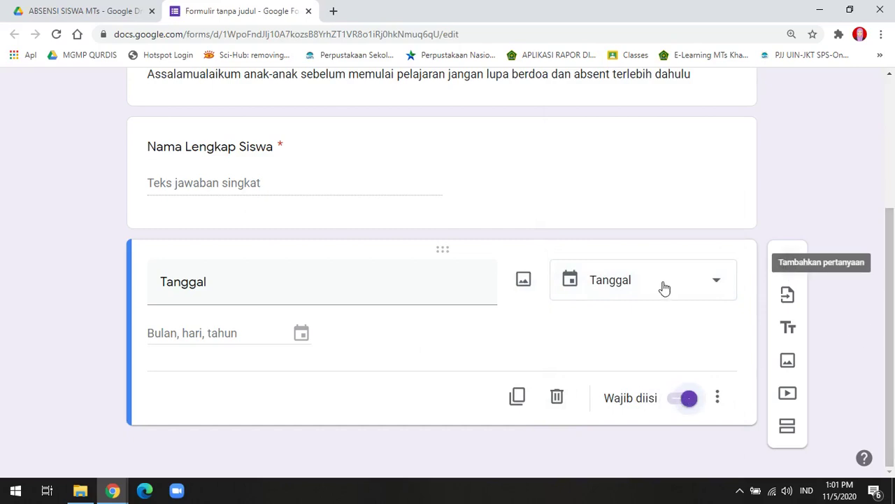
- Add a third question titled "Kendala dalam Pembelajaran" with the Paragraf answer type and make it required
click(788, 263)
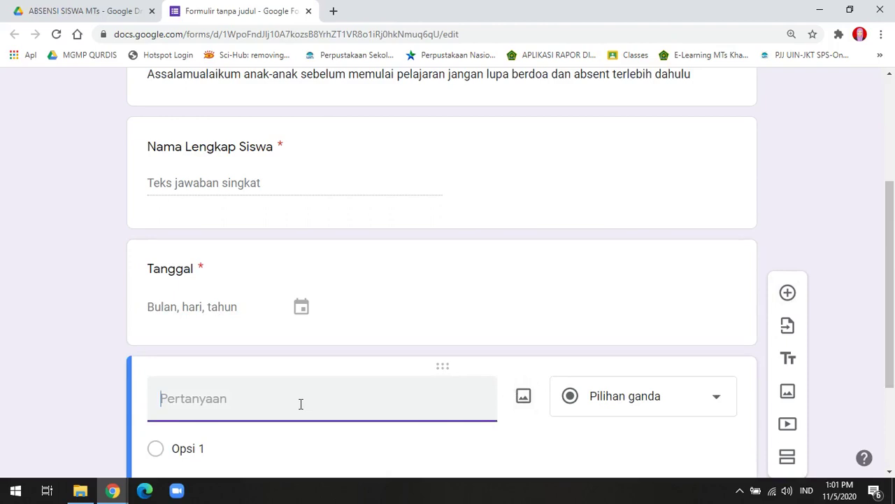
text(Kendala da)
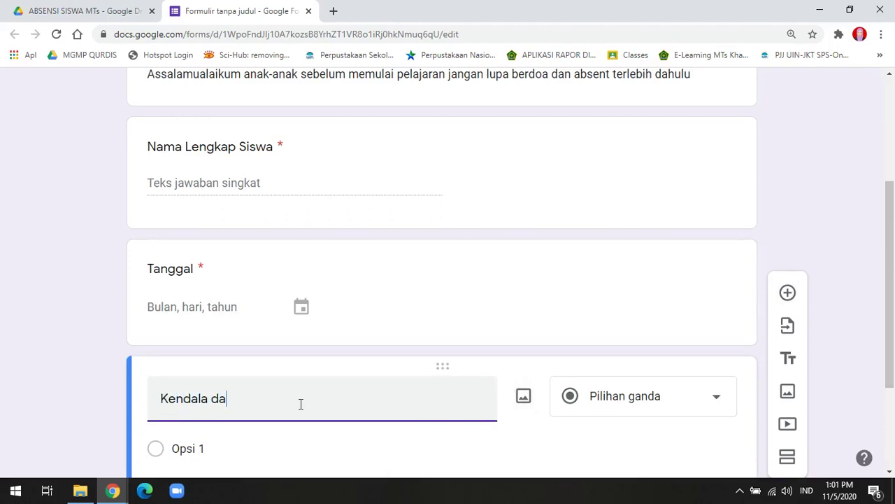
text(lam Pembelajaran)
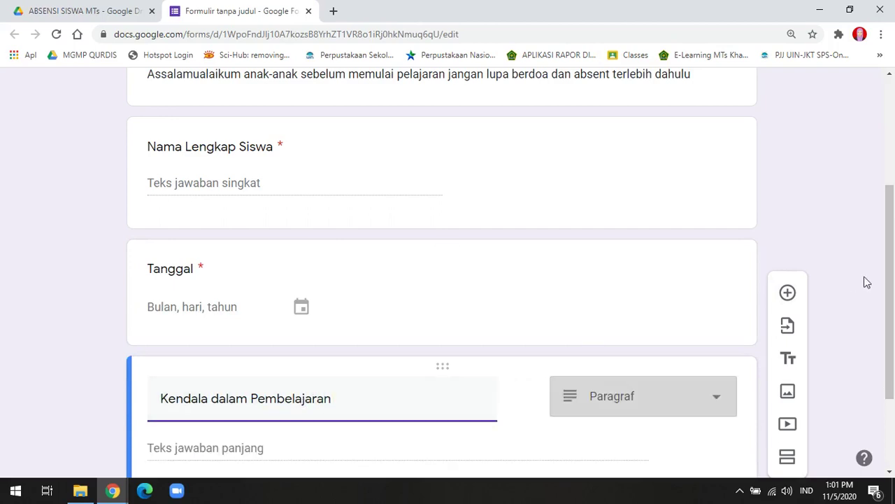
drag(891, 287, 892, 384)
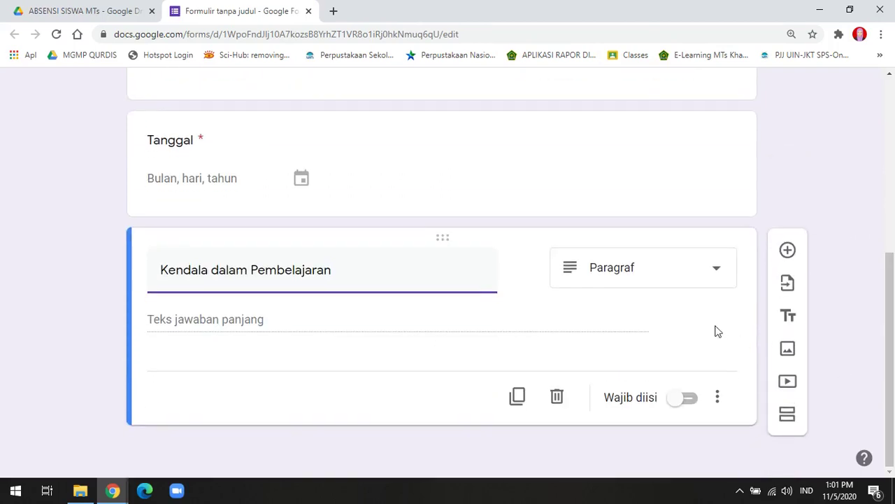
click(680, 398)
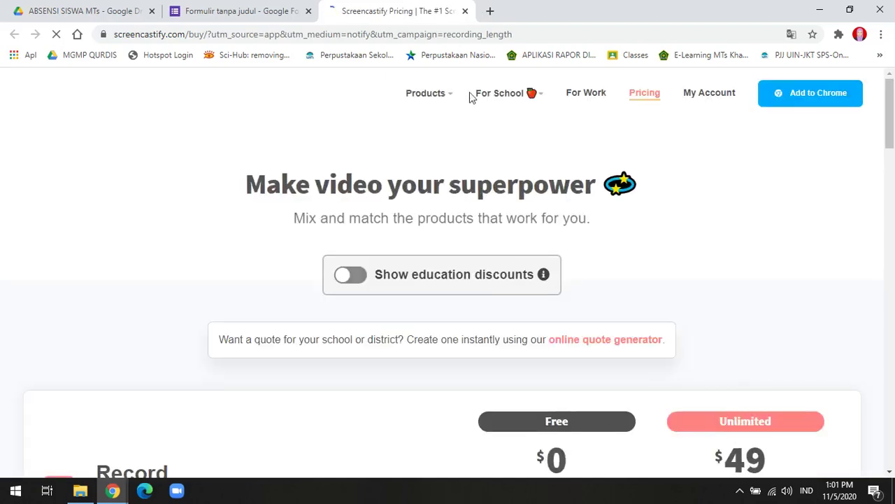
- Return to the form editor and make the "Kendala dalam Pembelajaran" question required
click(186, 11)
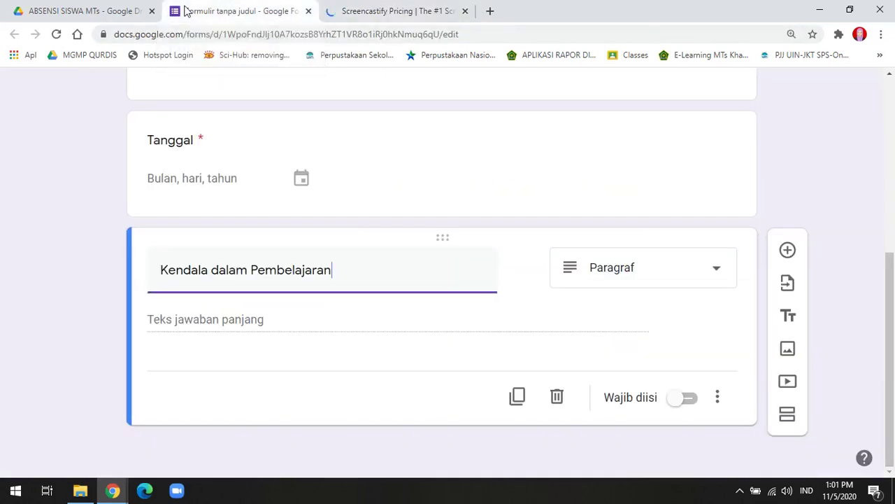
click(673, 403)
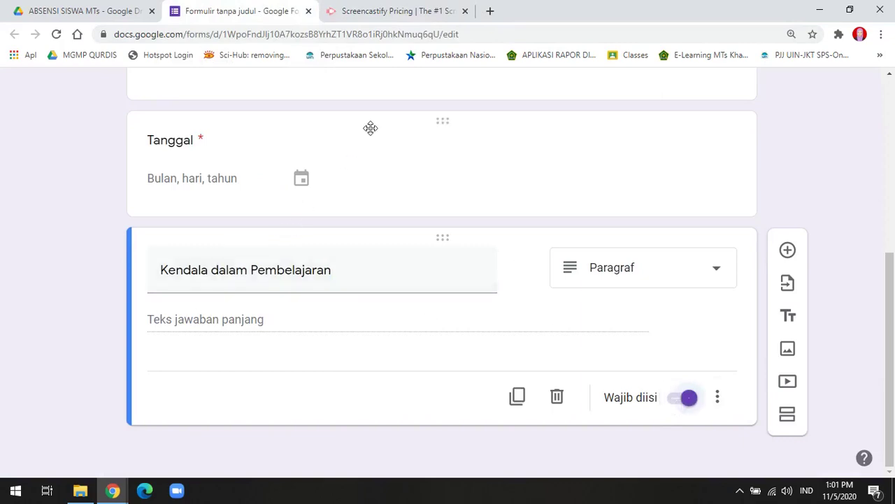
mouse_move(355, 271)
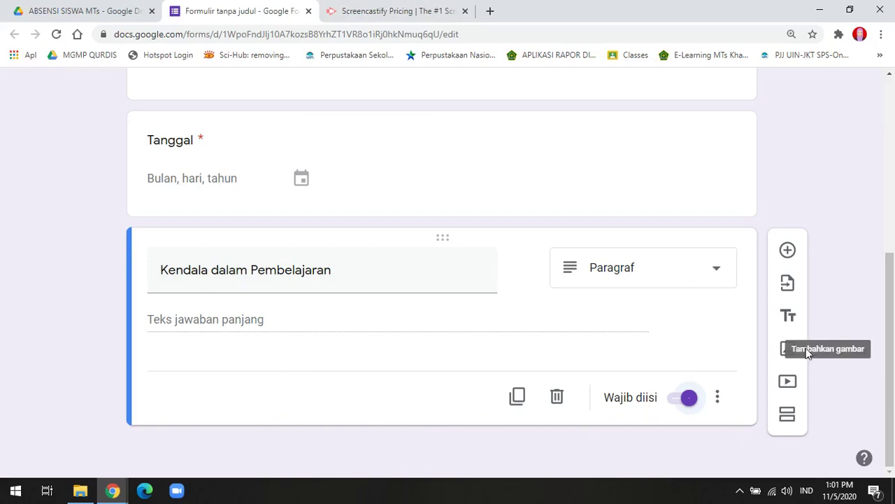
- Add a fourth question titled "Tugas Pembelajaran" with the Upload file answer type
click(793, 254)
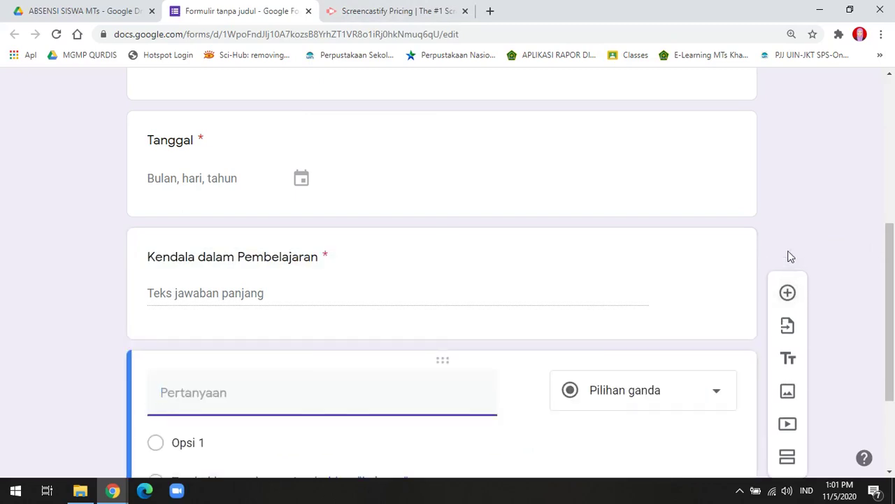
text(Tugas)
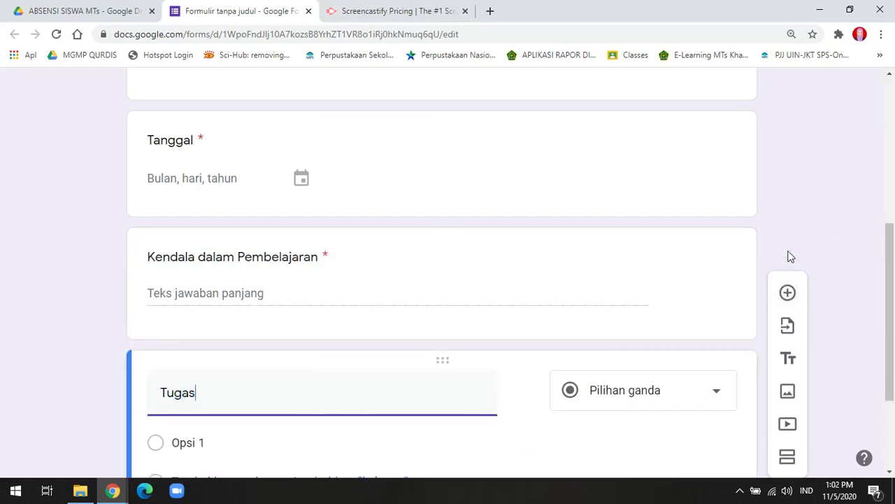
text( Pembelajaran)
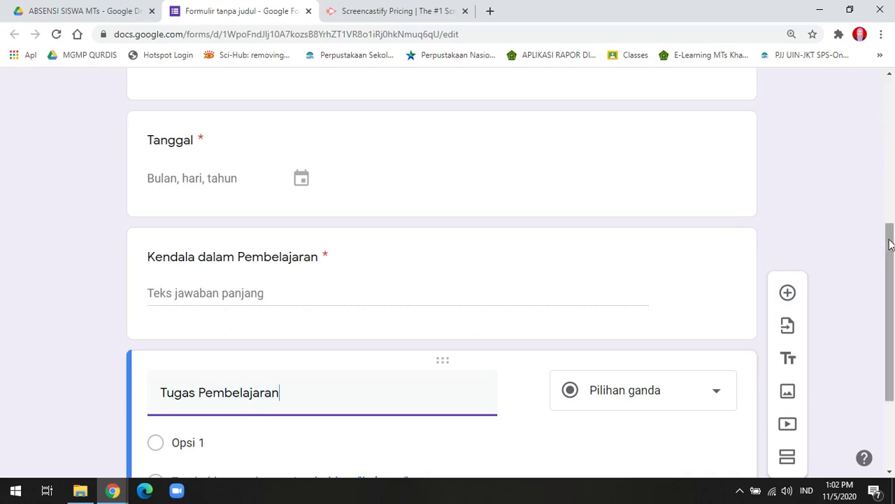
scroll(882, 223, down, 2)
click(695, 249)
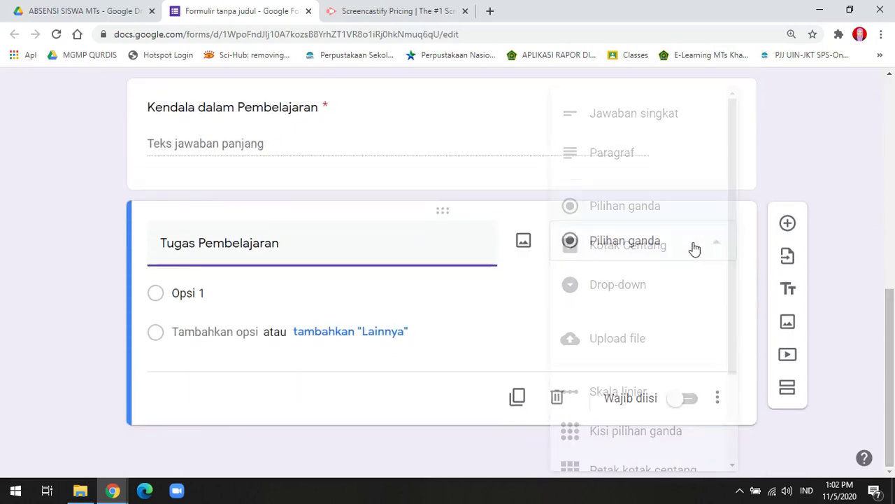
click(656, 353)
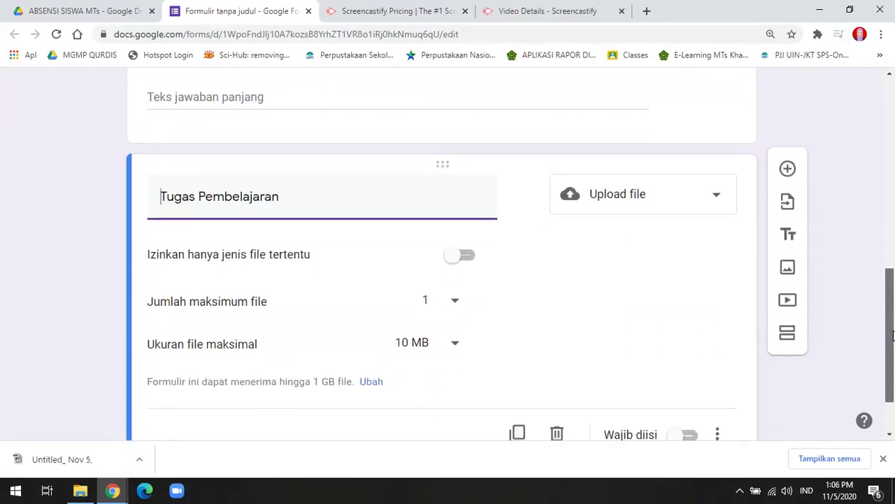
- Limit the "Tugas Pembelajaran" upload to a maximum of 1 file and a maximum file size of 100 MB
scroll(892, 350, down, 1)
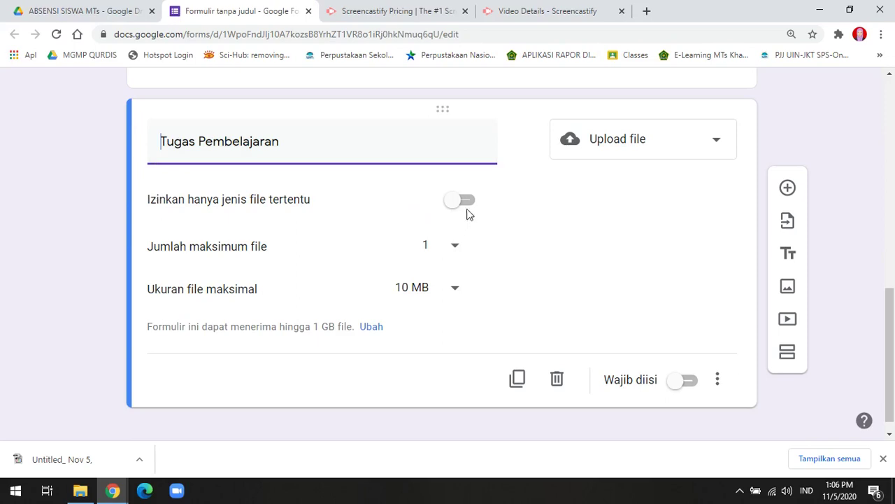
click(452, 256)
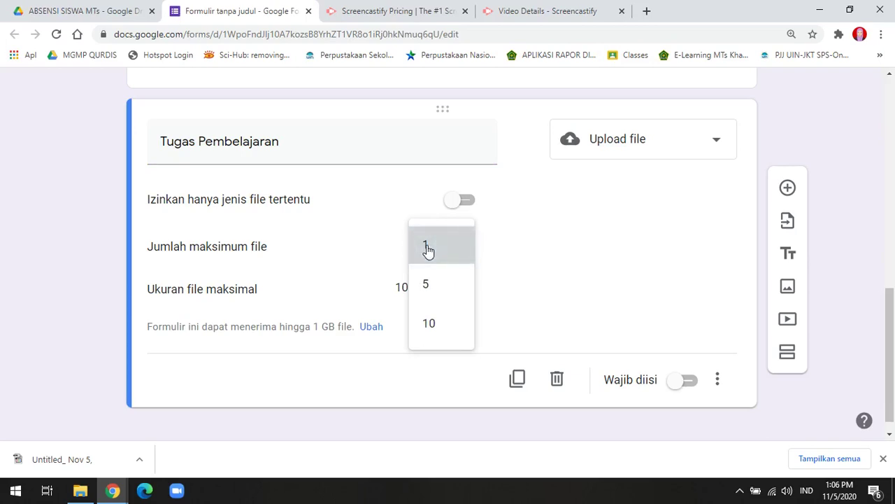
click(428, 252)
click(455, 289)
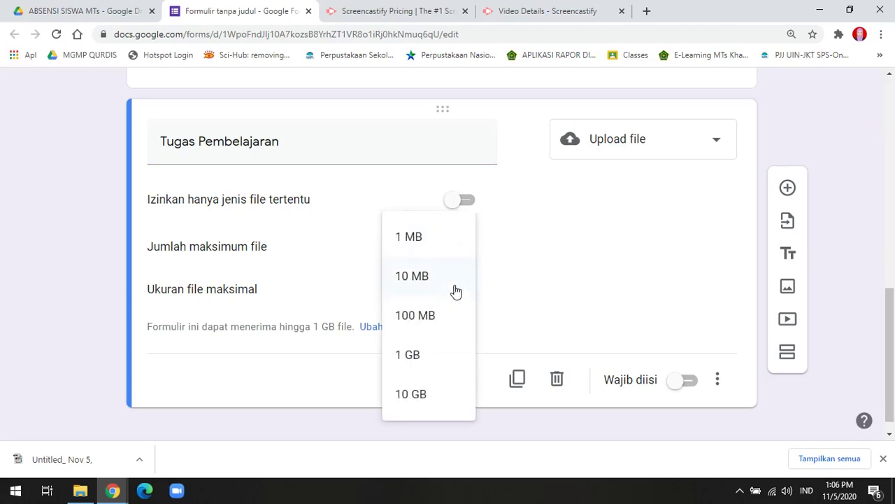
click(438, 317)
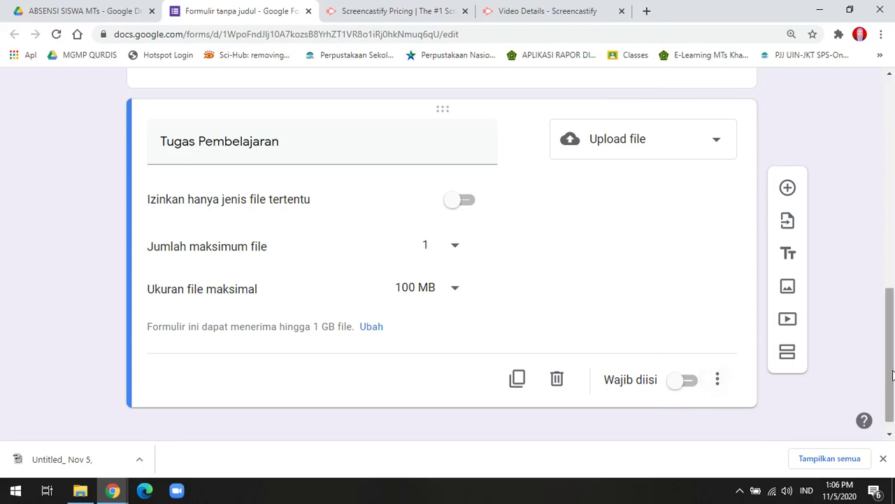
- Set the form's header image to the illustrated bookshelf from the "Kantor dan Sekolah" theme collection
drag(892, 375, 886, 149)
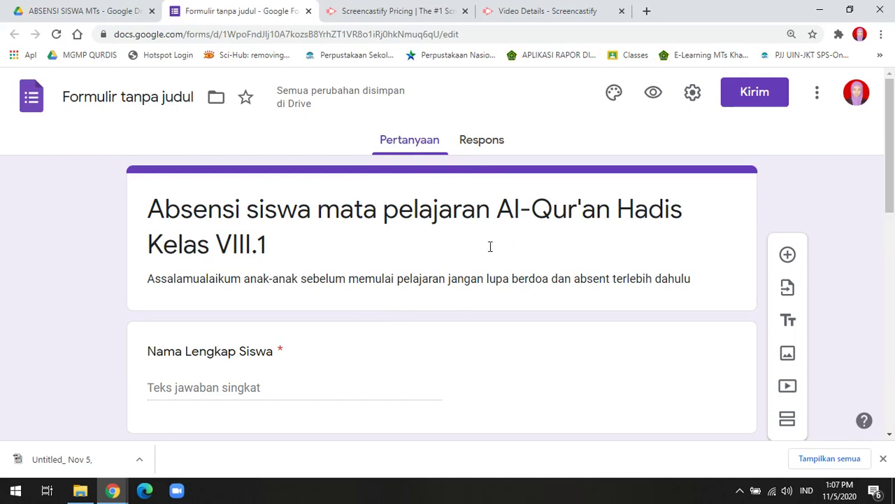
click(615, 103)
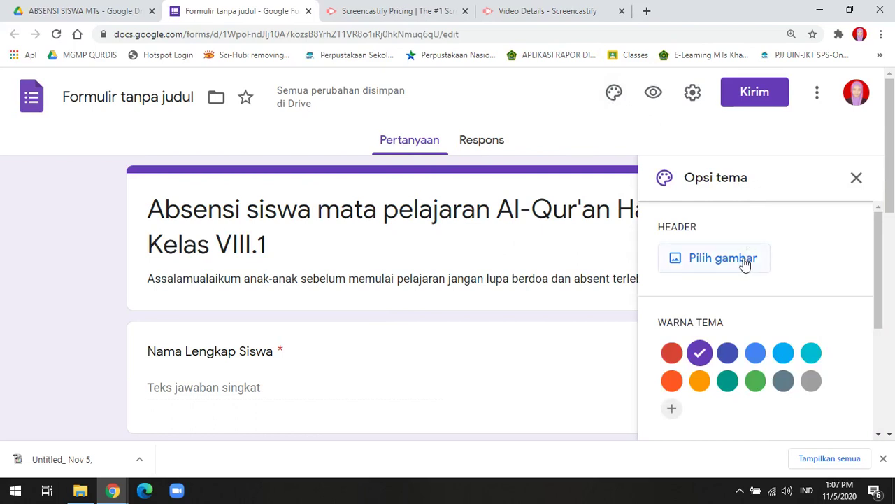
click(745, 263)
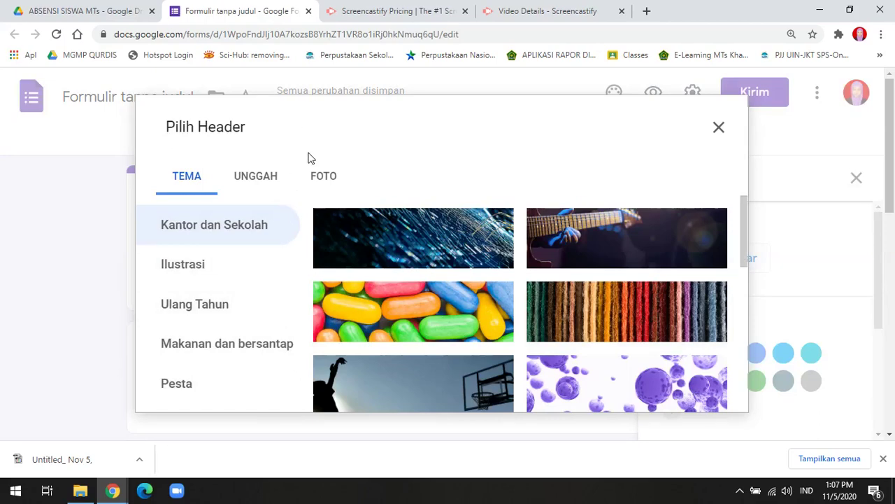
click(275, 180)
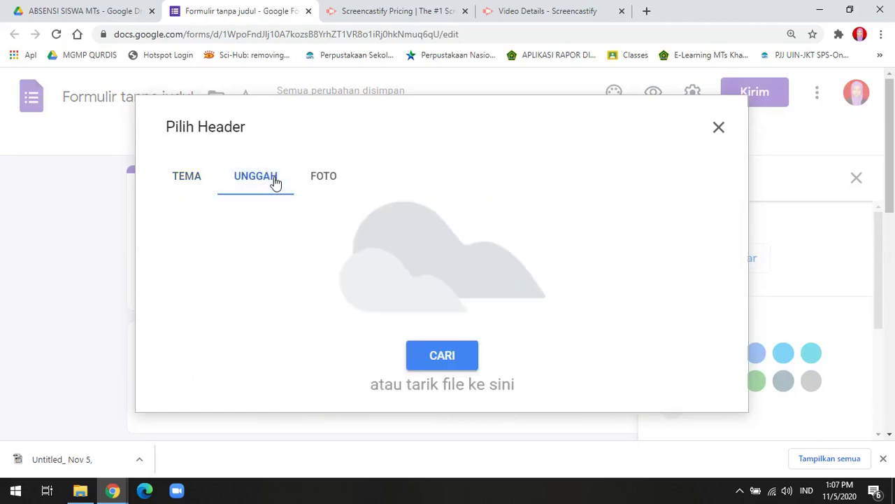
click(318, 177)
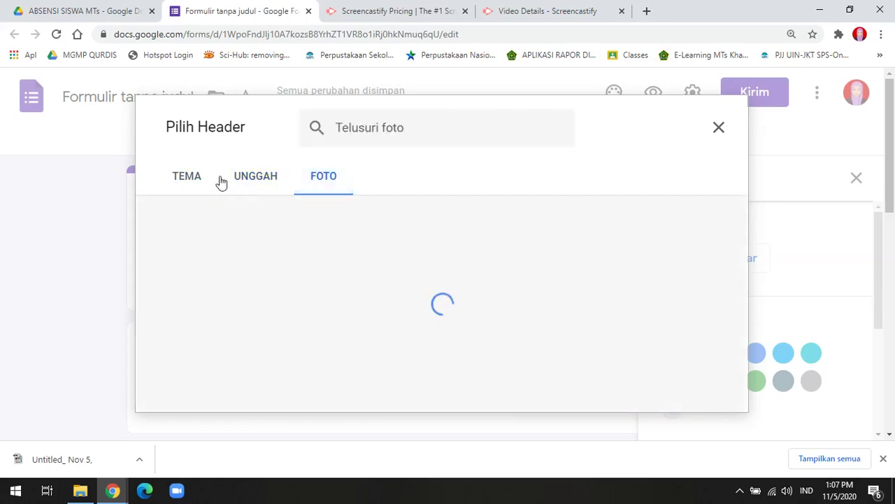
click(198, 181)
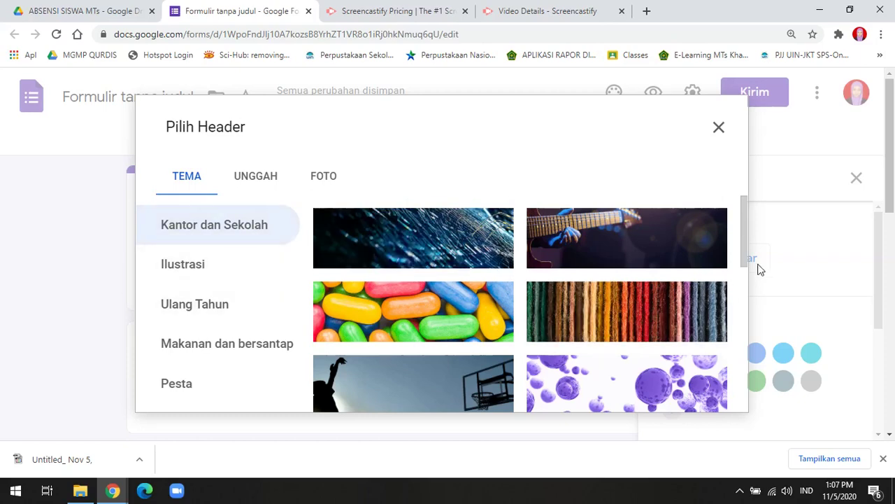
drag(746, 254, 769, 432)
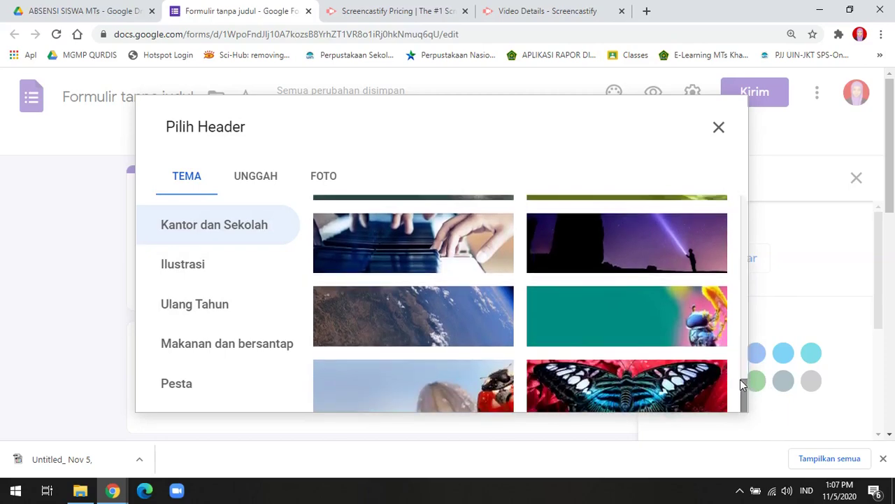
drag(746, 386, 753, 464)
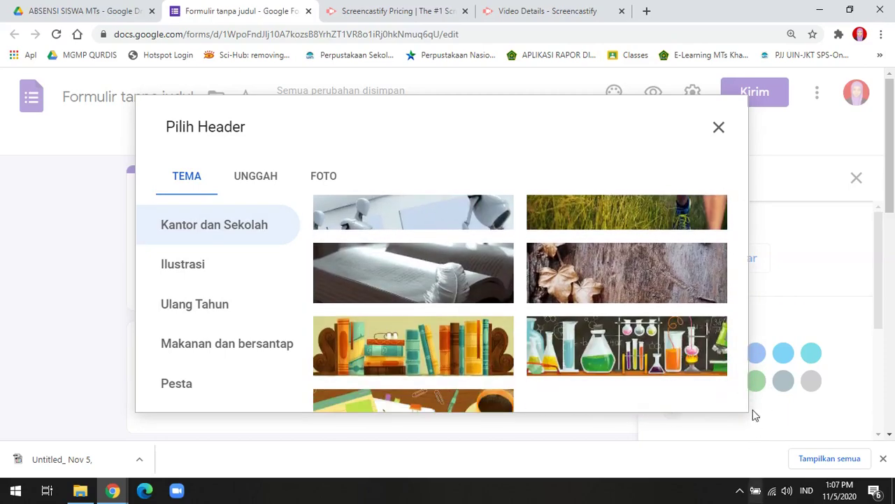
click(463, 337)
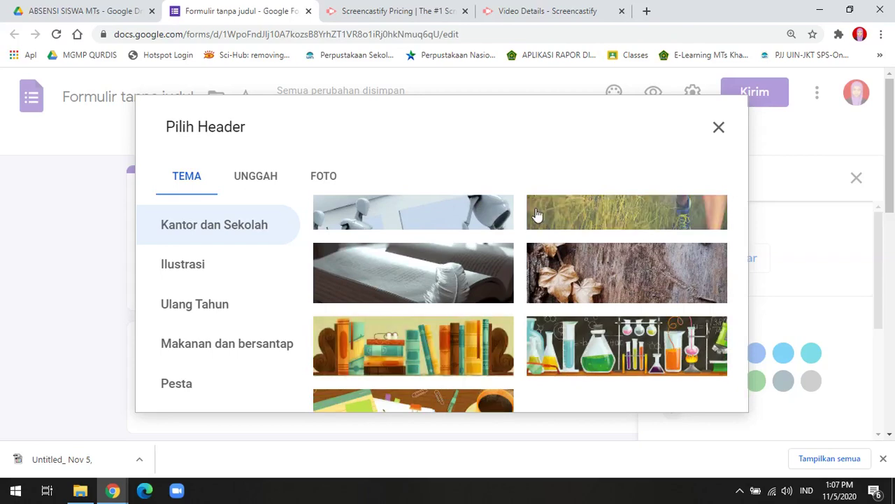
click(706, 393)
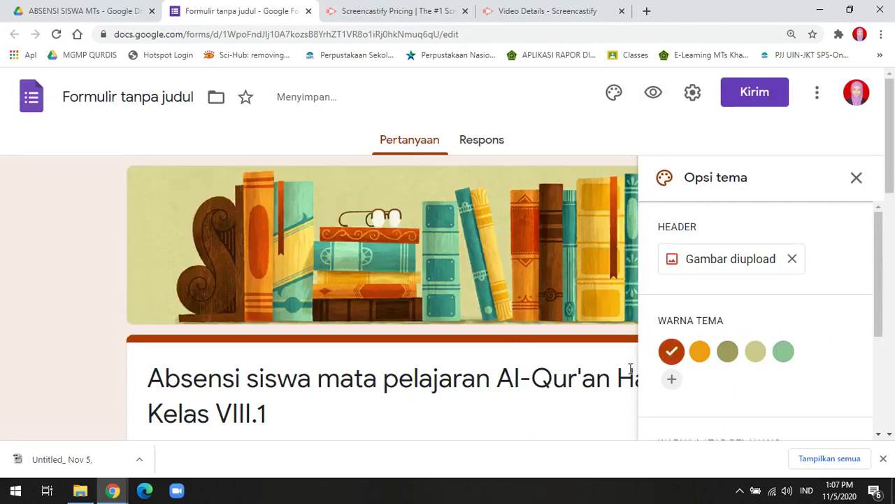
drag(883, 271, 892, 408)
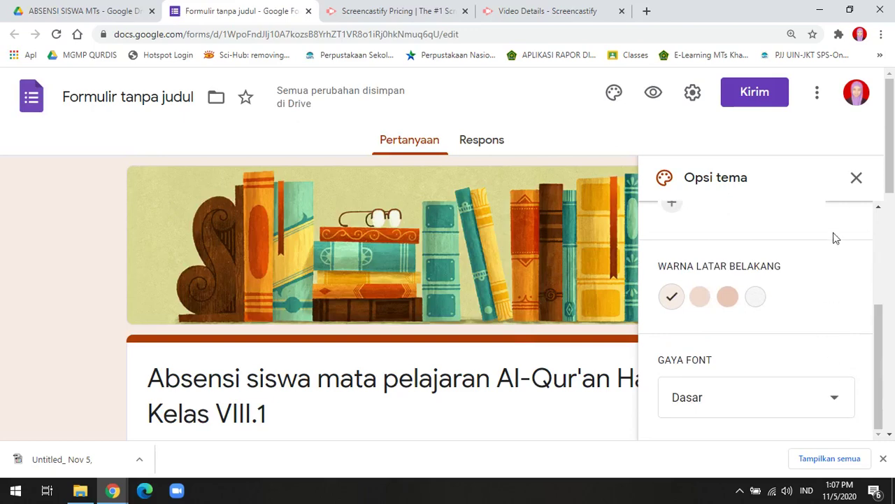
click(854, 183)
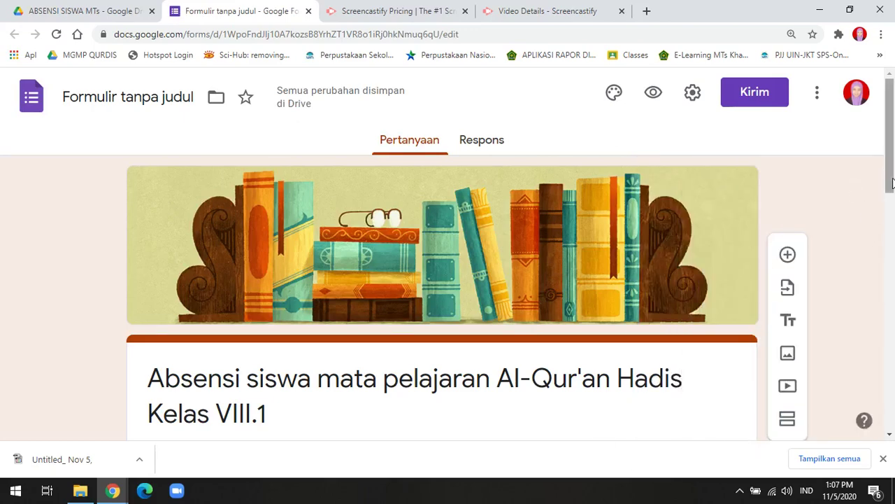
- Preview the attendance form as respondents see it and return to the editor
drag(889, 179, 885, 159)
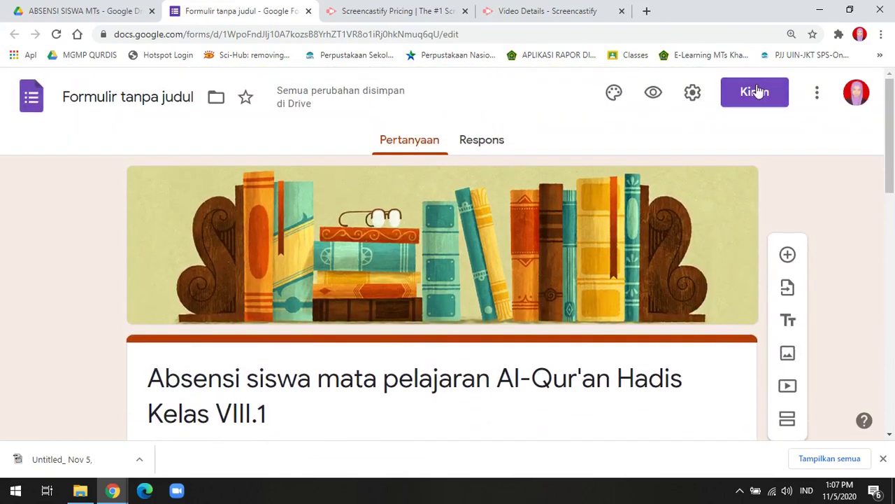
click(668, 95)
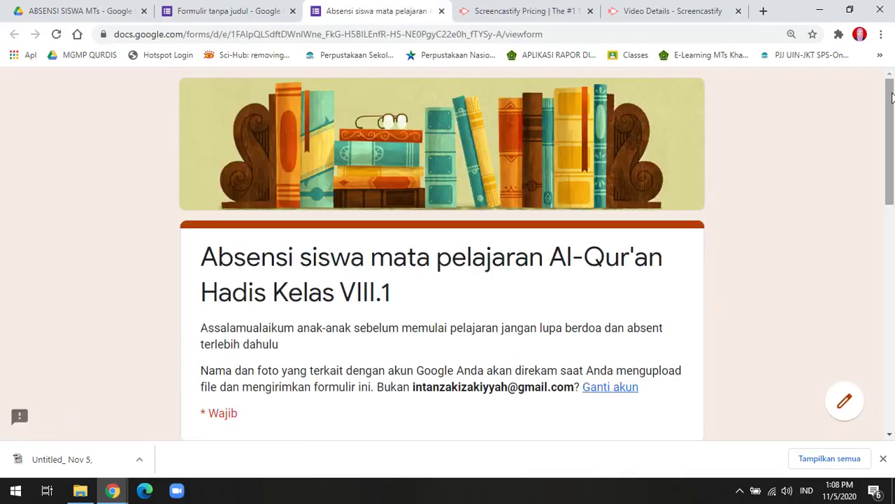
drag(892, 97, 892, 123)
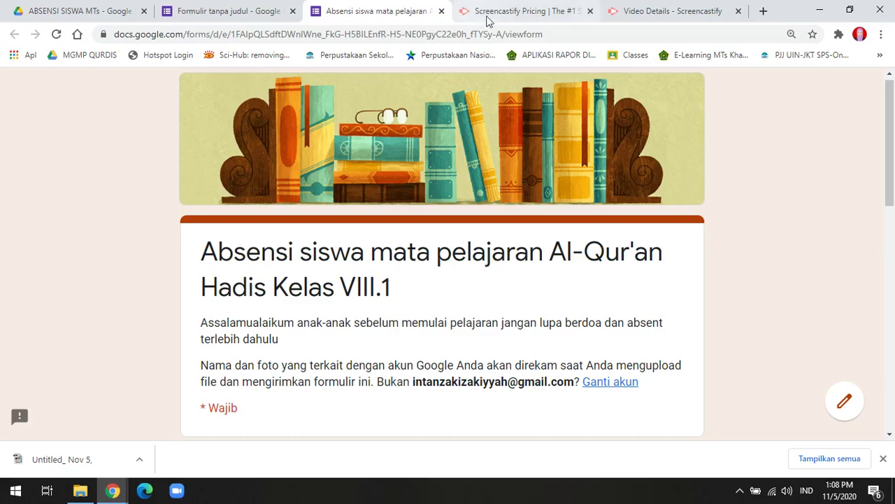
click(227, 8)
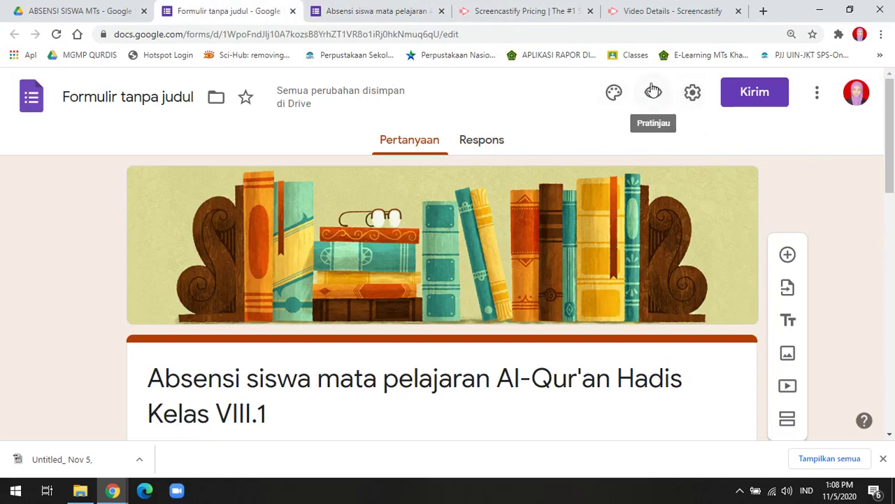
- Set the form's confirmation message to "Terima kasih atas pembelajaran dan asbent hari ini, tetap semangat" and save the settings
click(693, 93)
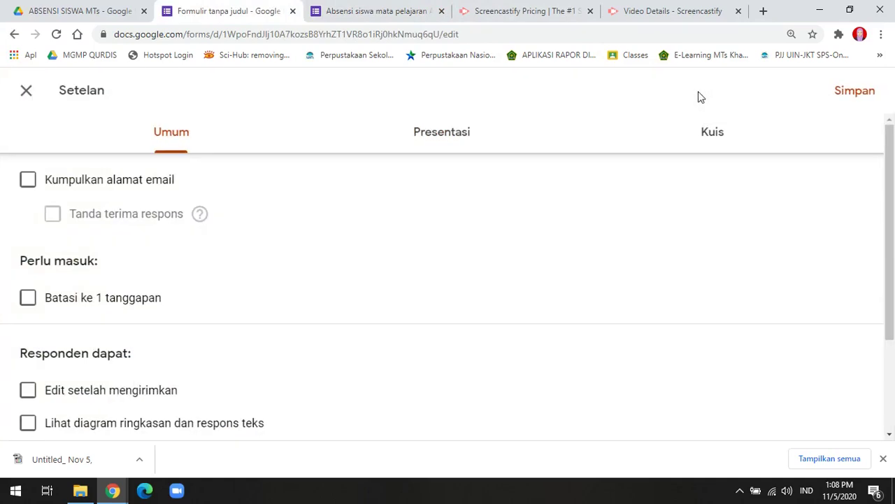
click(460, 131)
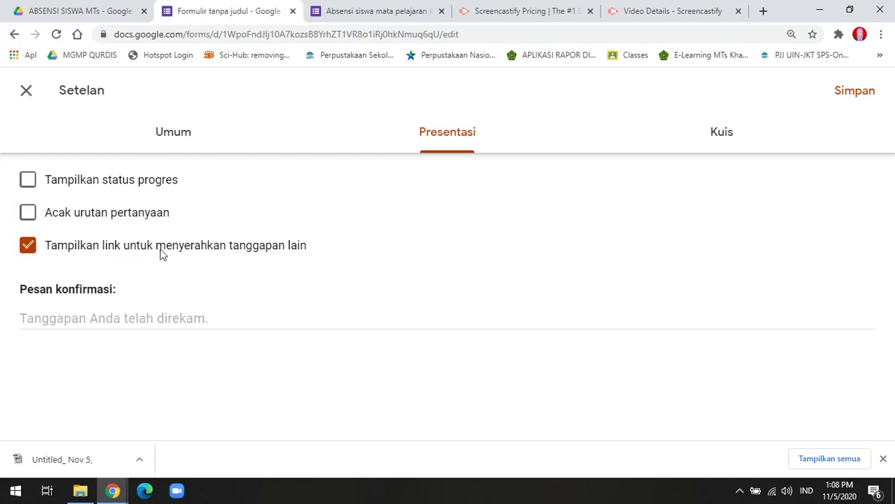
click(26, 247)
click(27, 247)
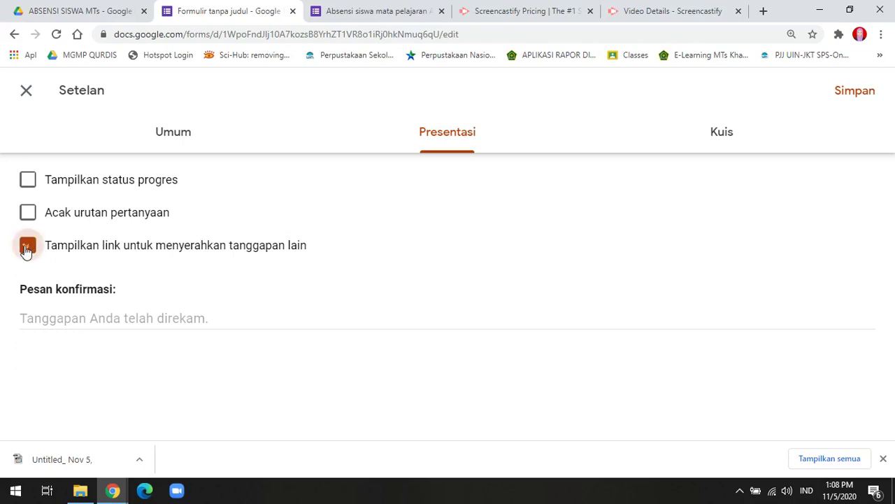
click(82, 317)
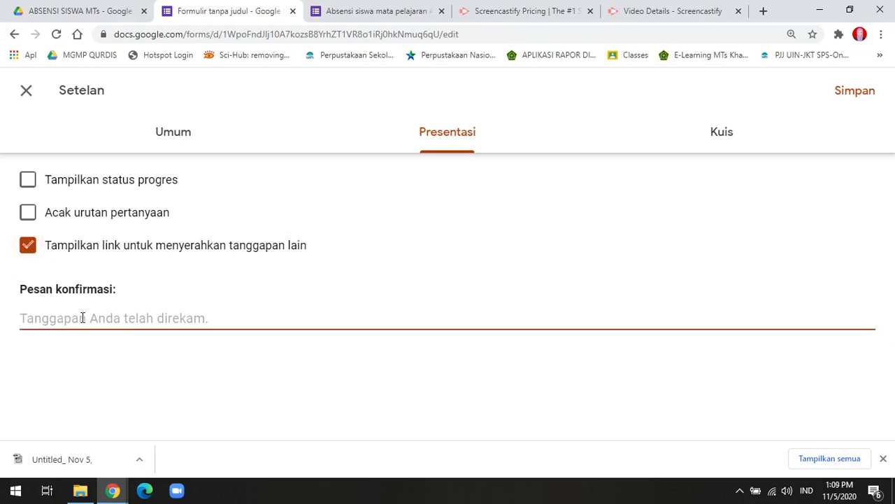
text(T)
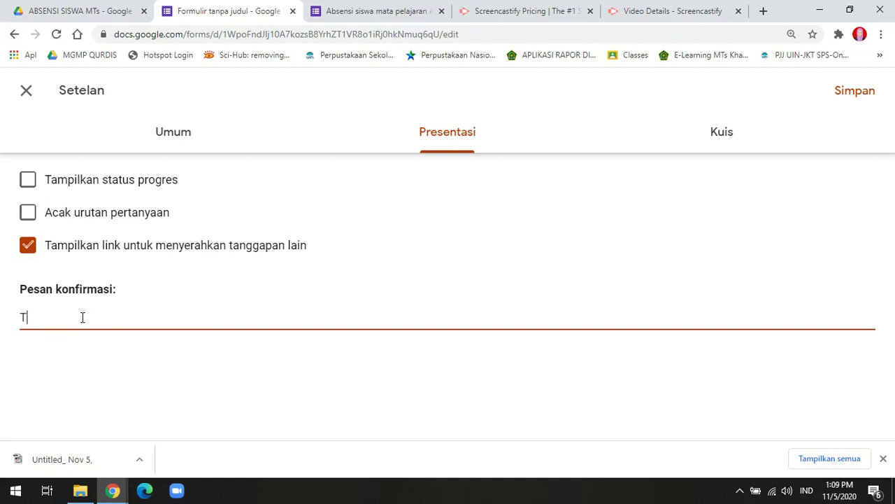
text(erima kasih atas pembelajara)
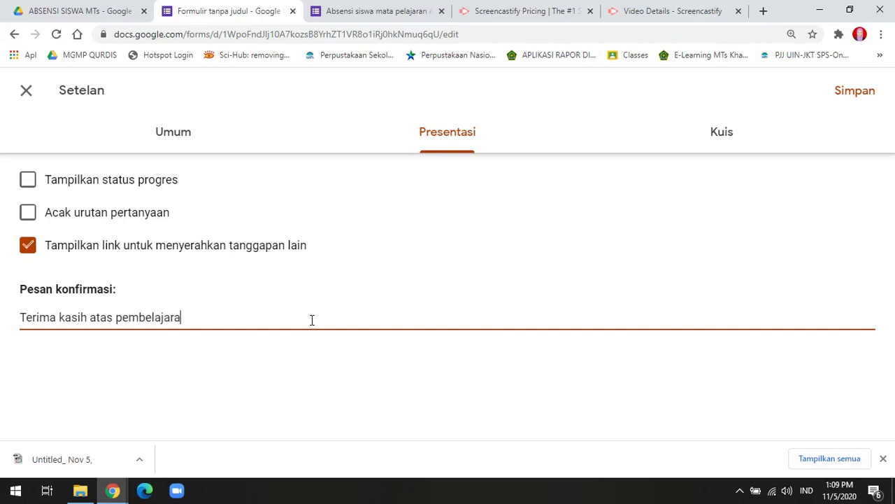
text(n dan asbent h)
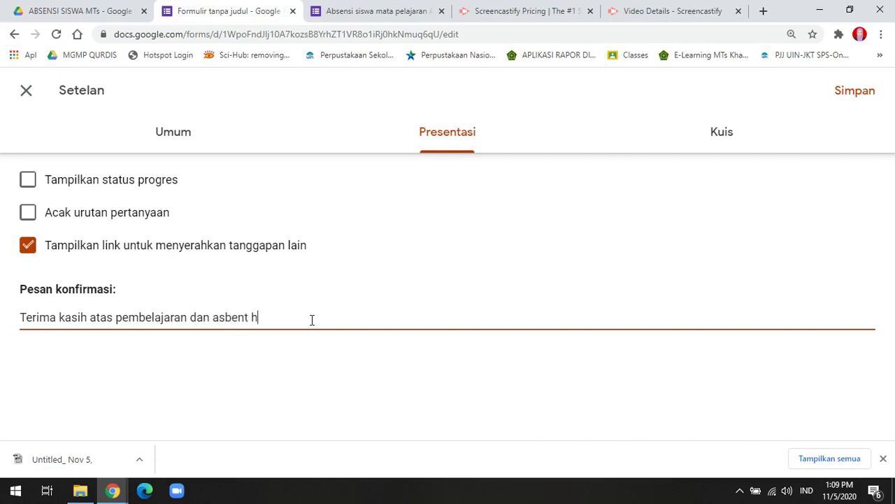
text(ari ini, tetap semangat)
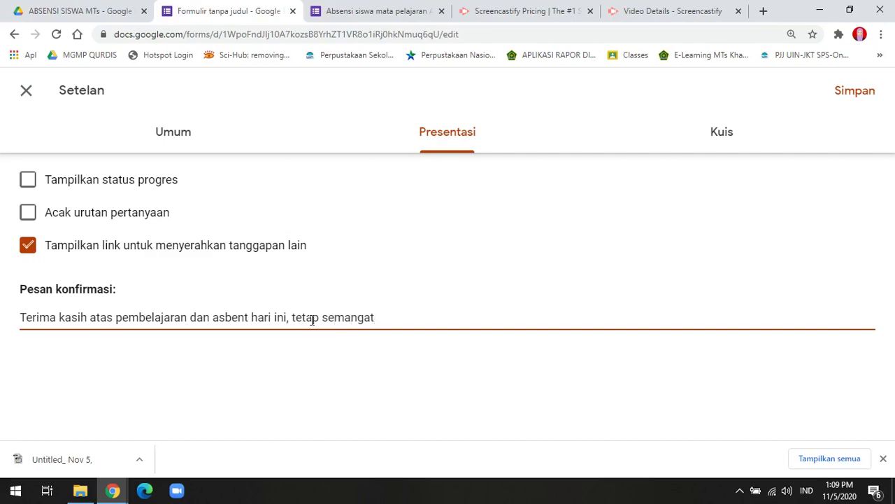
click(849, 93)
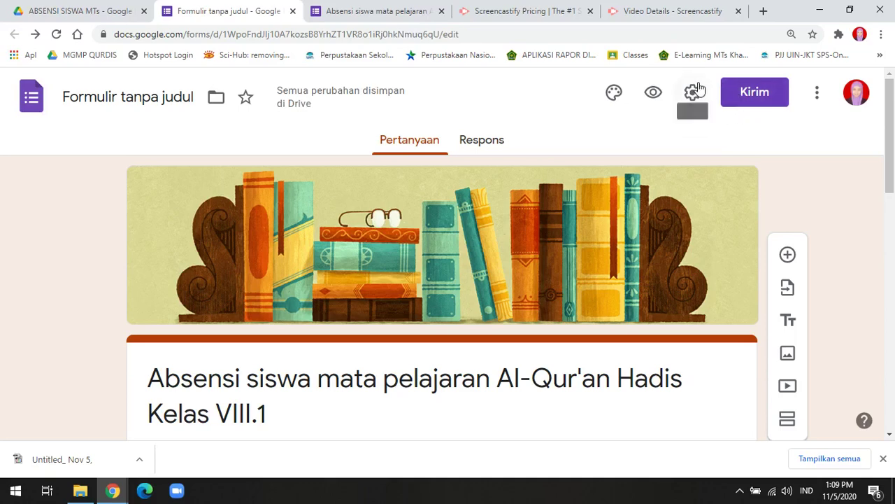
- Generate the form's sharing link as a shortened URL and copy it
click(442, 36)
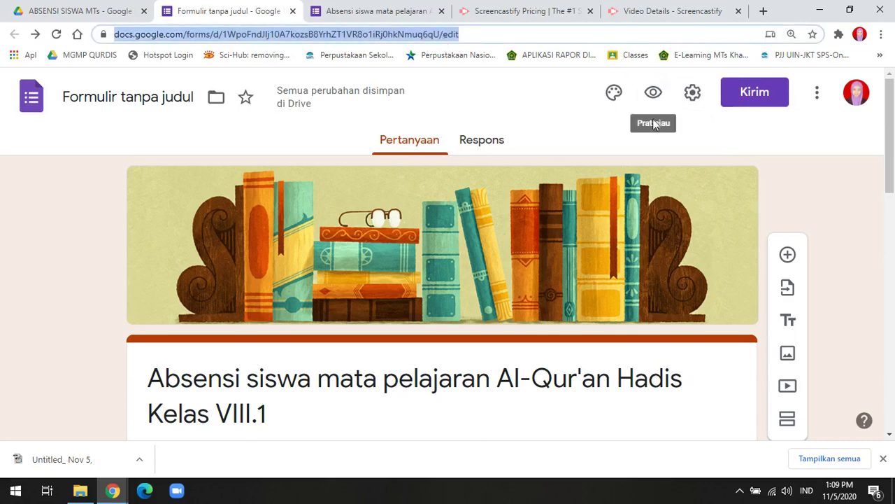
click(762, 103)
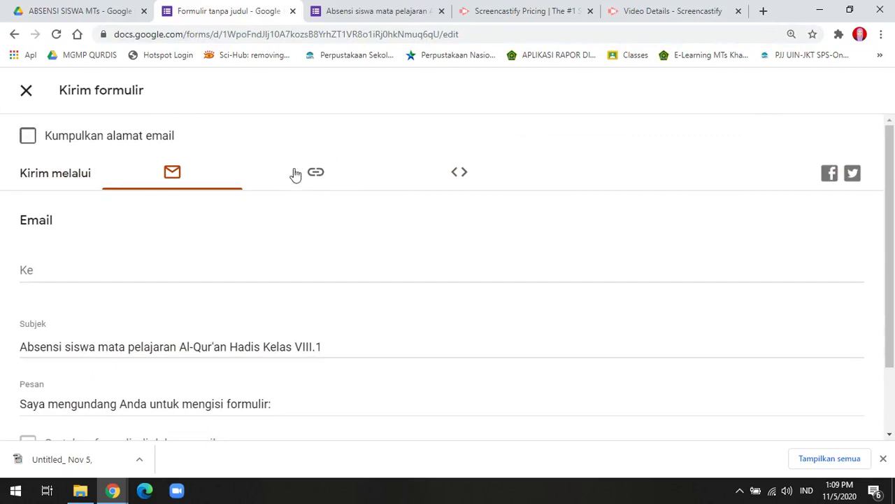
click(321, 175)
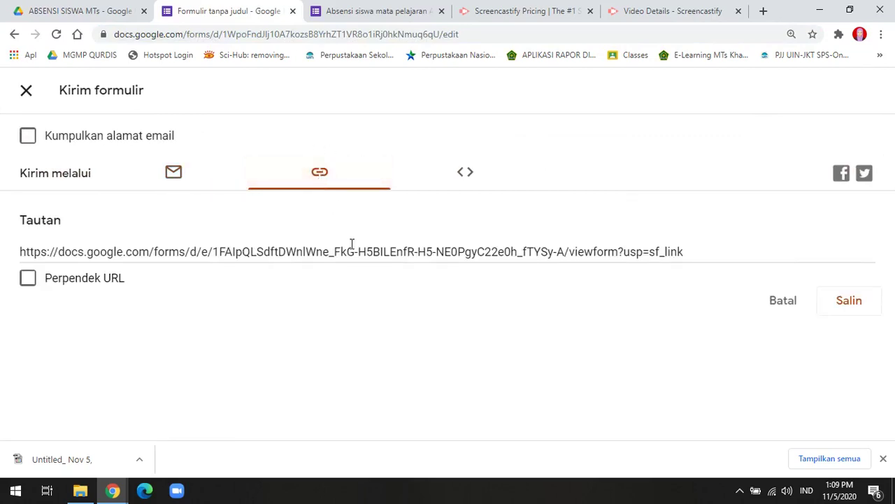
click(26, 279)
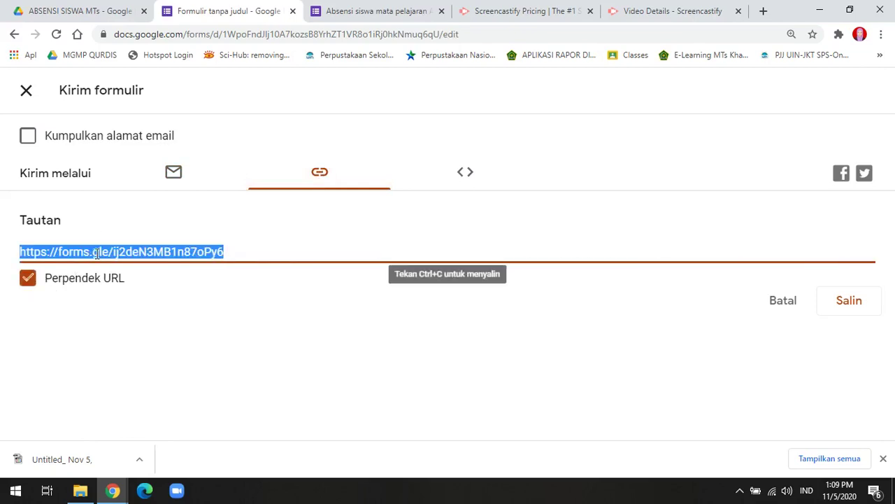
right_click(96, 254)
click(120, 264)
click(847, 306)
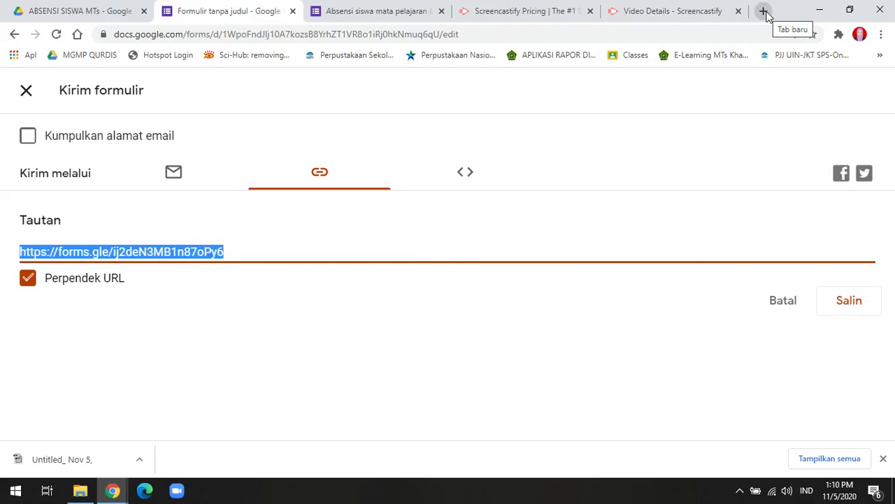
- Search for "whatsapp web" in a new browser tab and open WhatsApp Web
click(764, 11)
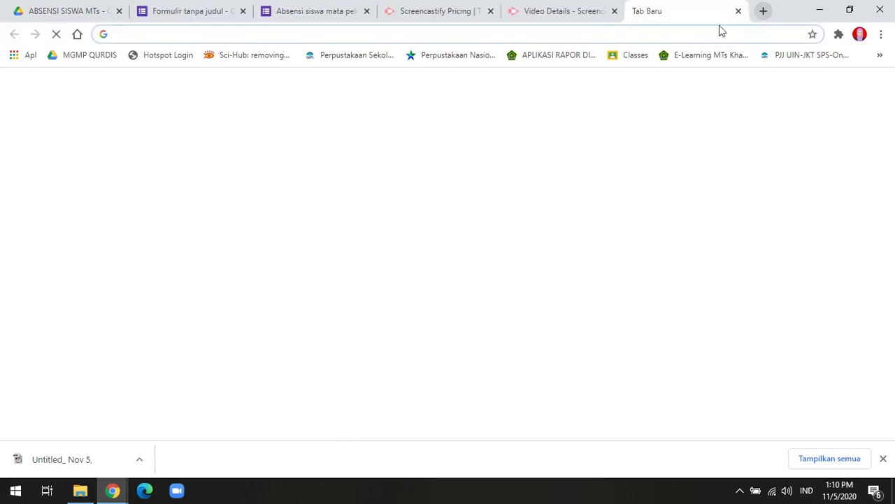
click(688, 31)
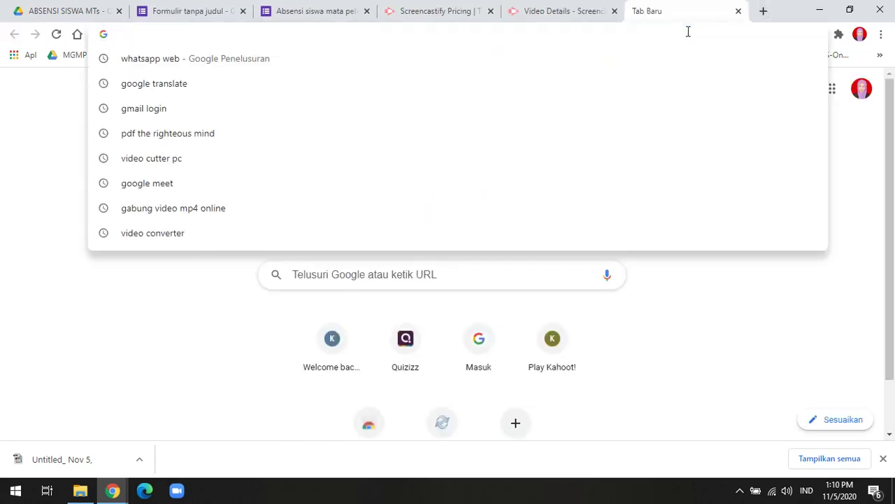
text(what)
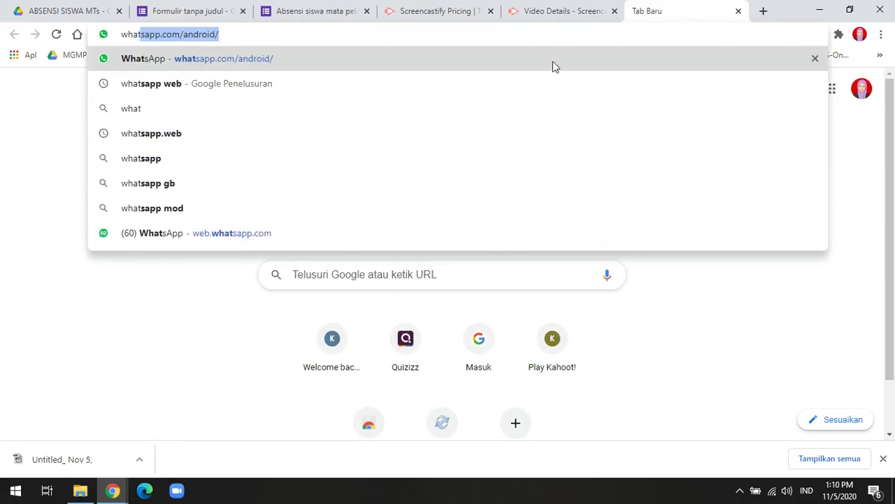
click(277, 84)
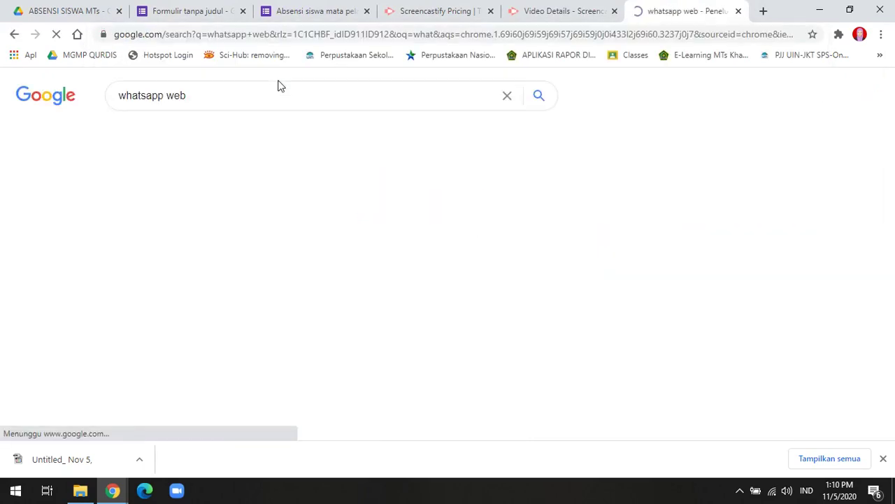
click(186, 206)
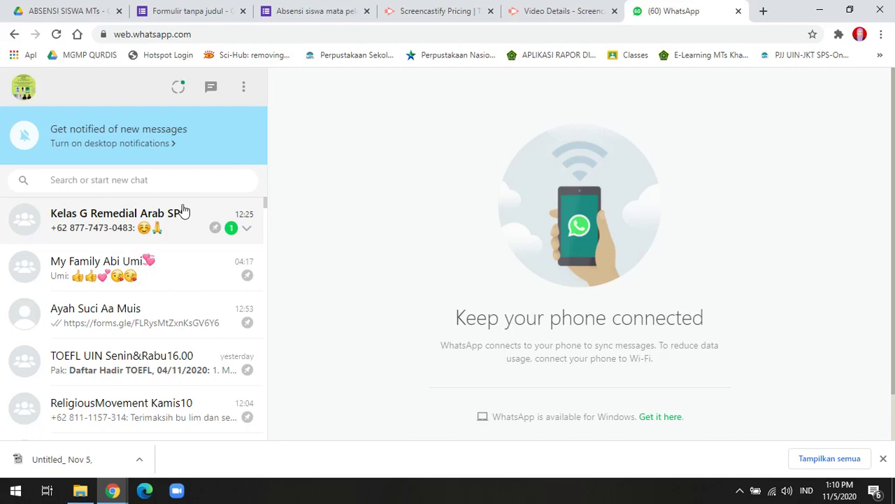
- Send the shortened form link in the pinned family member's WhatsApp chat and return to the Google Forms editor
click(169, 316)
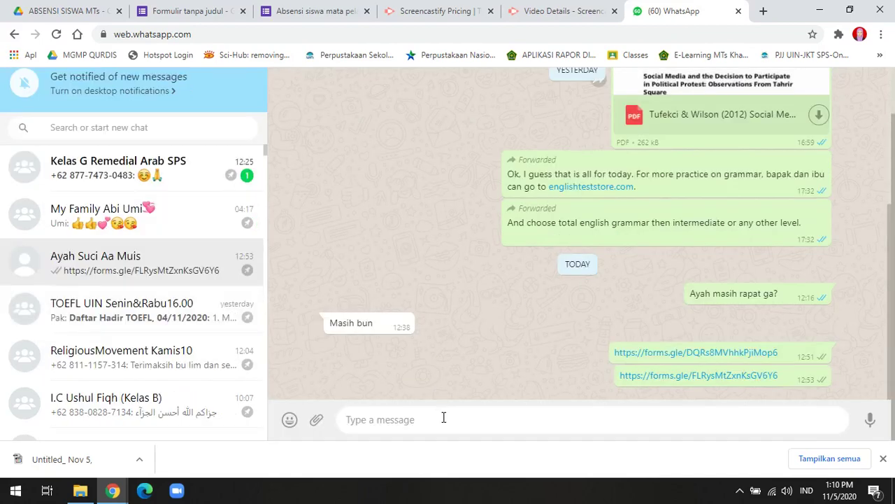
text(https://forms.gle/ij2deN3MB1n87oPy6)
key(Return)
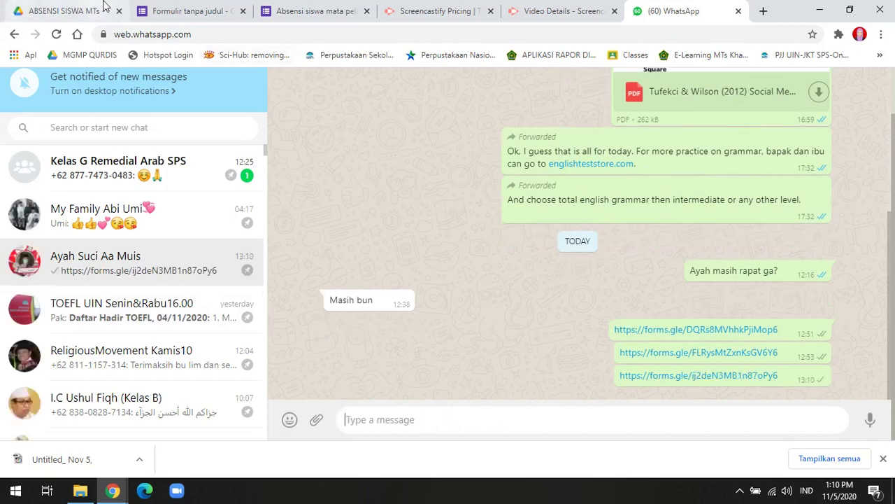
click(148, 12)
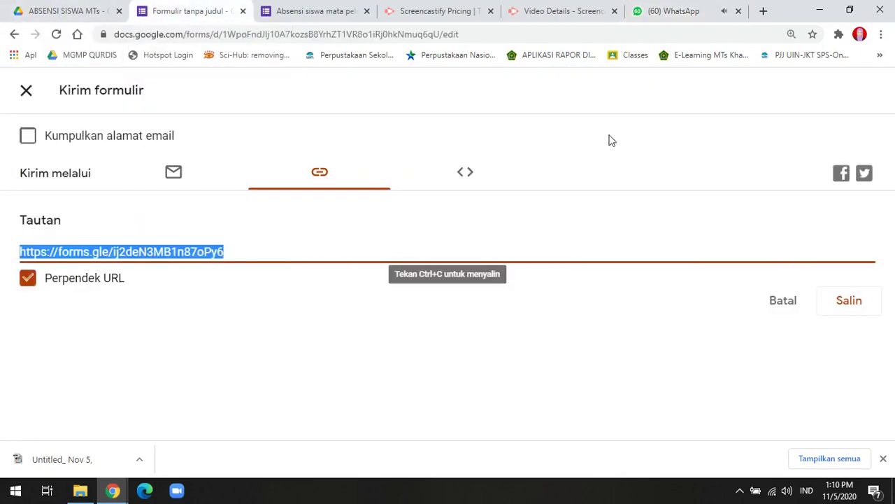
click(26, 91)
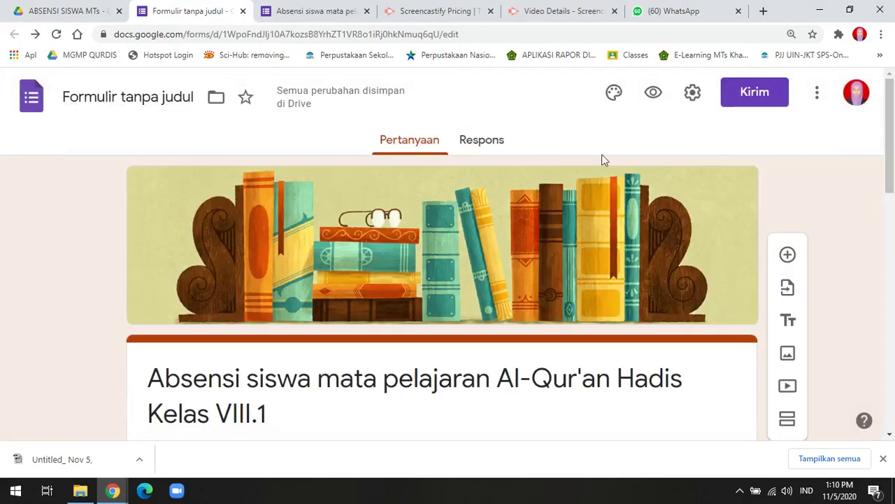
click(821, 111)
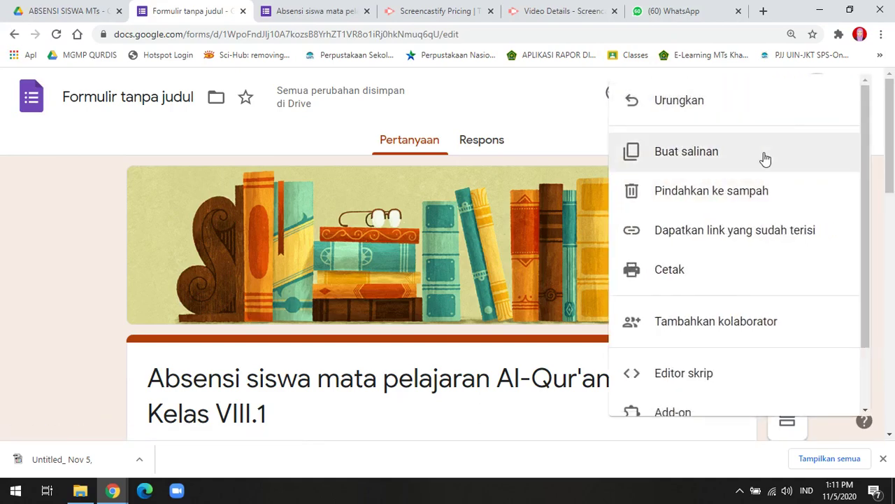
click(766, 160)
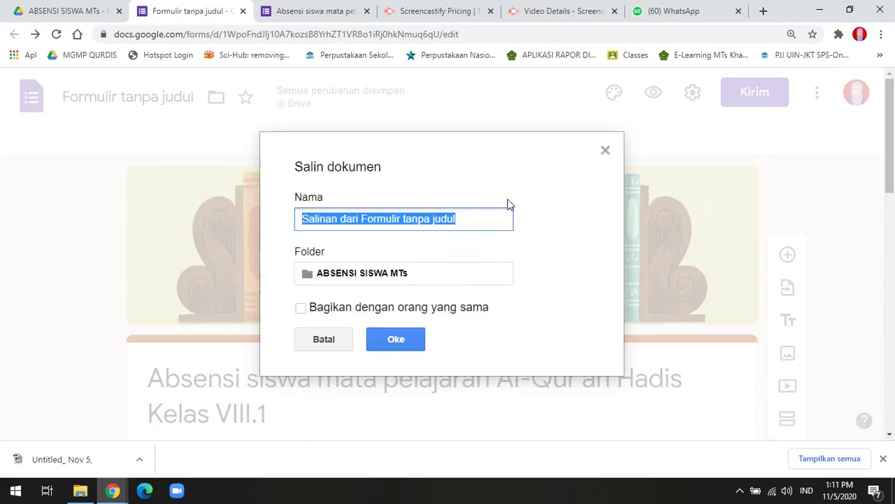
text(Absensi)
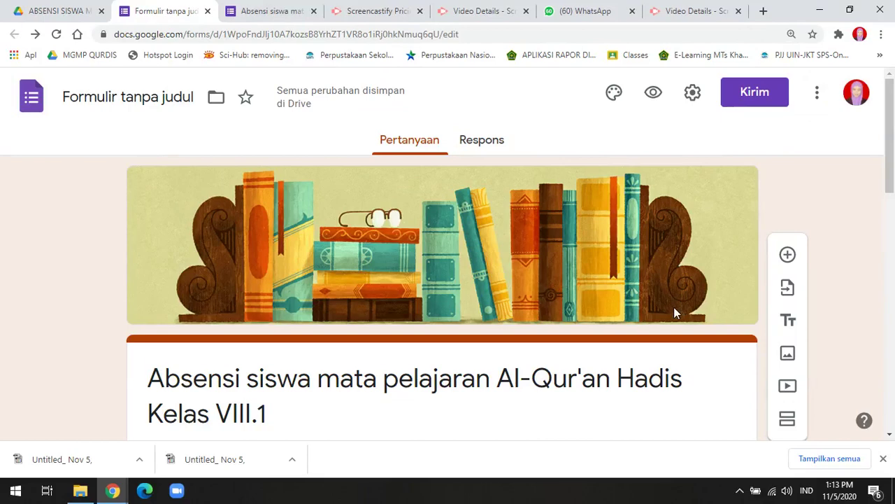
click(817, 93)
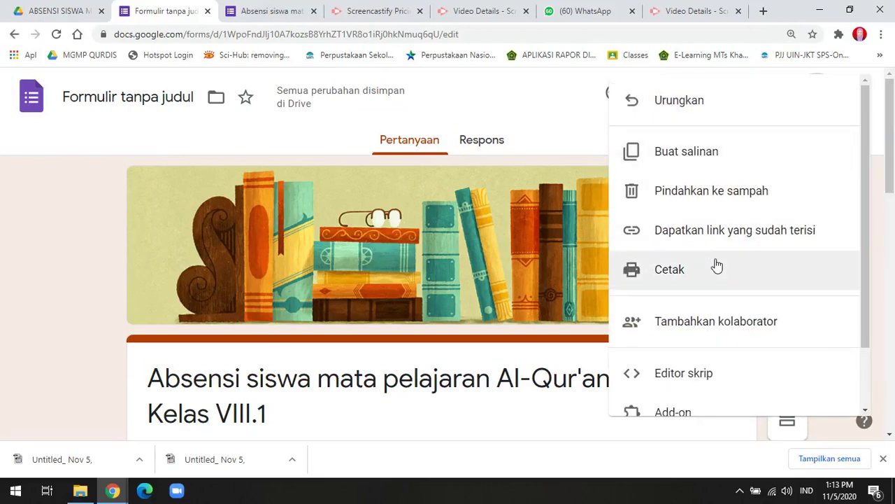
click(687, 160)
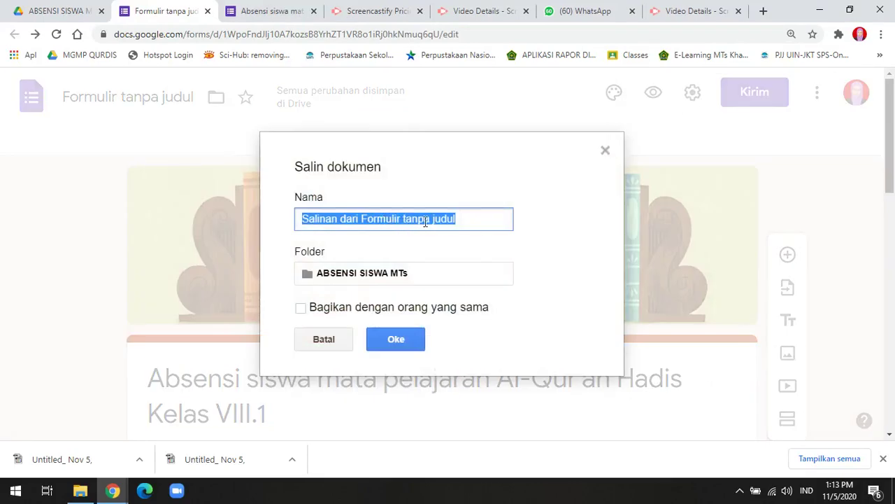
key(BackSpace)
text(Absensi K)
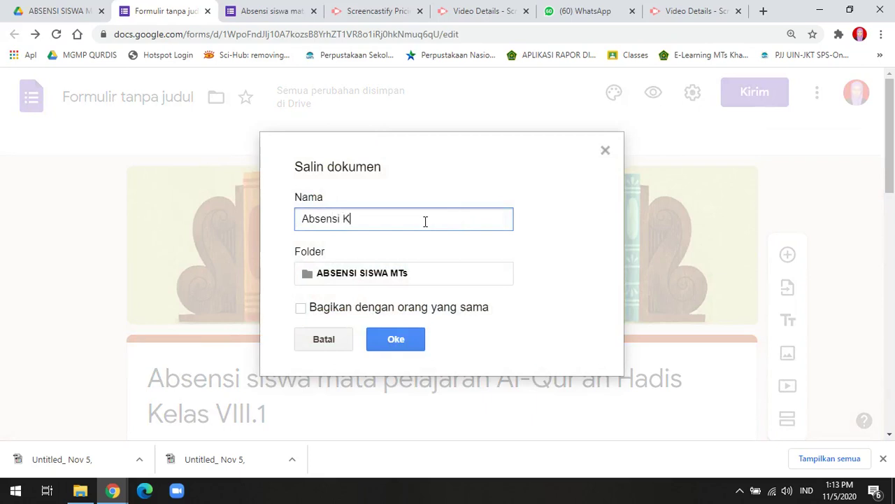
text(elas VIII.2)
click(340, 348)
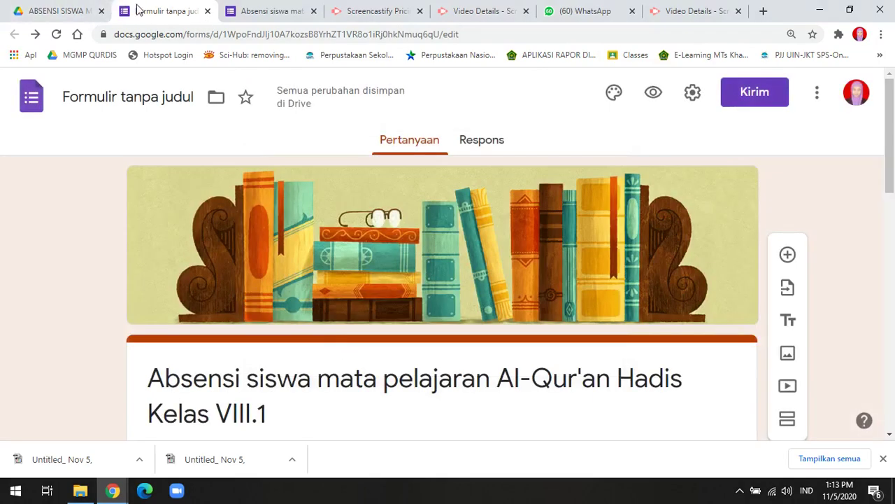
- In the "ABSENSI SISWA MTs" Google Drive folder, rename the form file "Formulir tanpa judul" as "Absensi Kelas VIII.1"
click(77, 7)
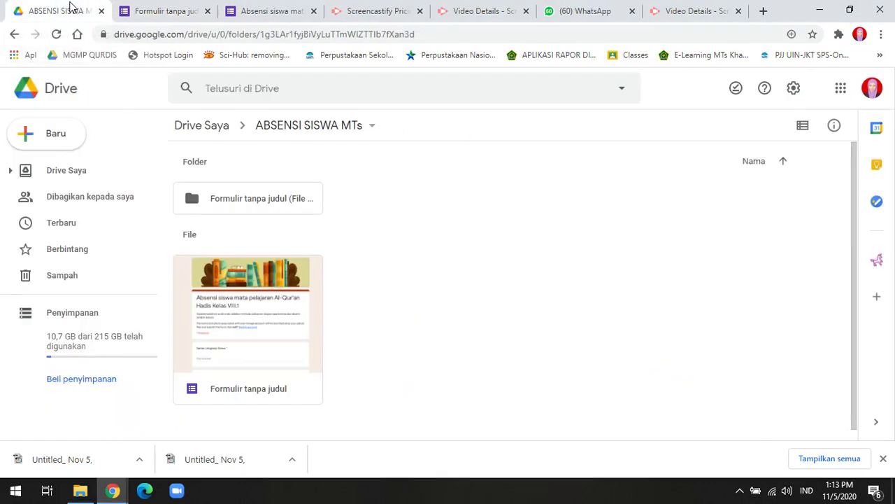
right_click(270, 390)
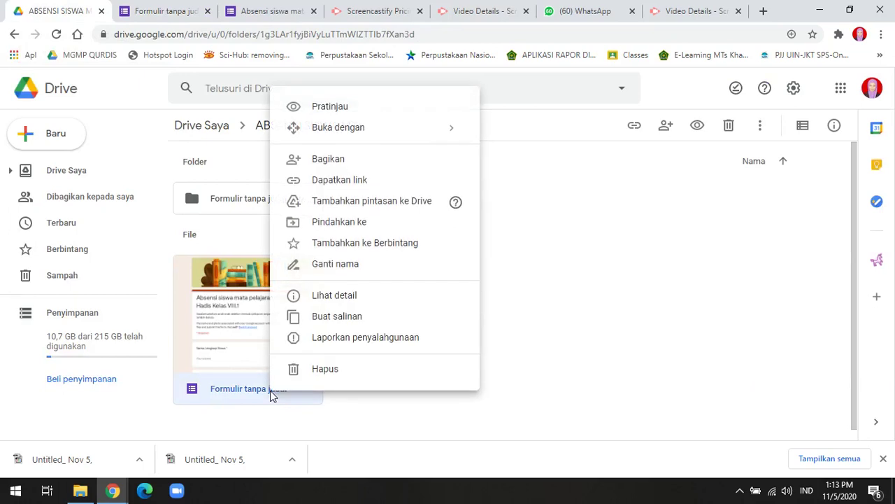
click(352, 265)
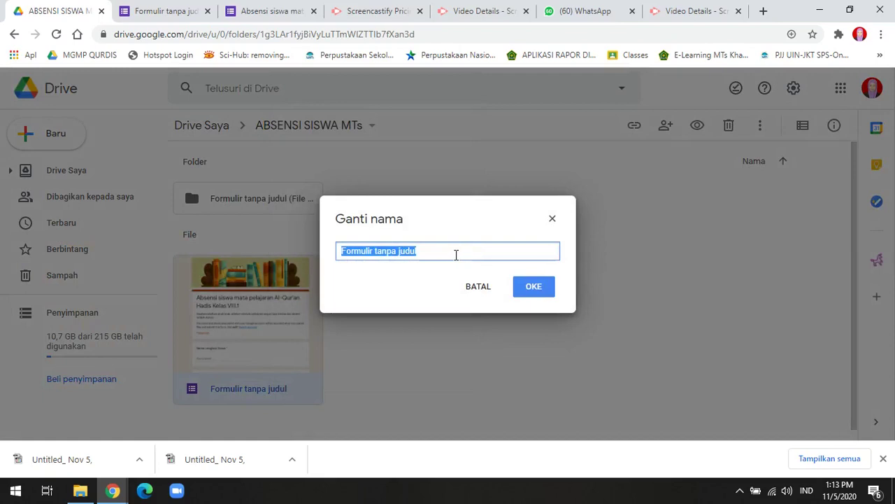
text(Absensi Kelas VIII.1)
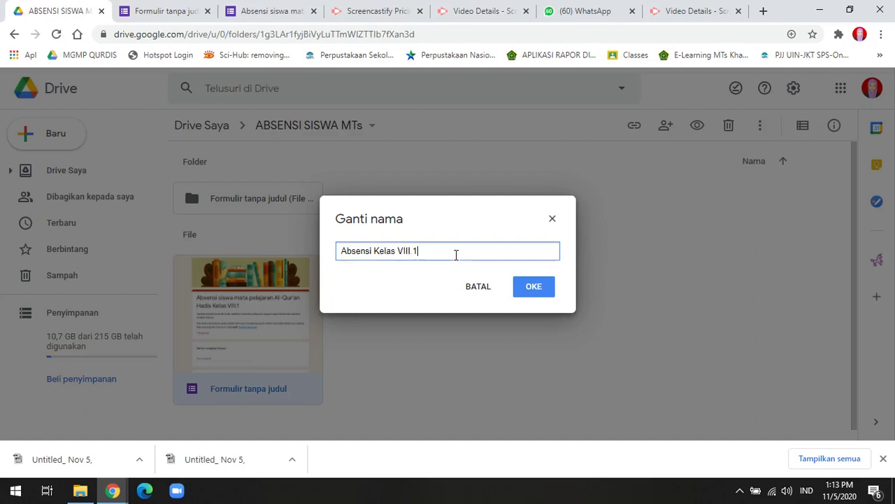
click(535, 288)
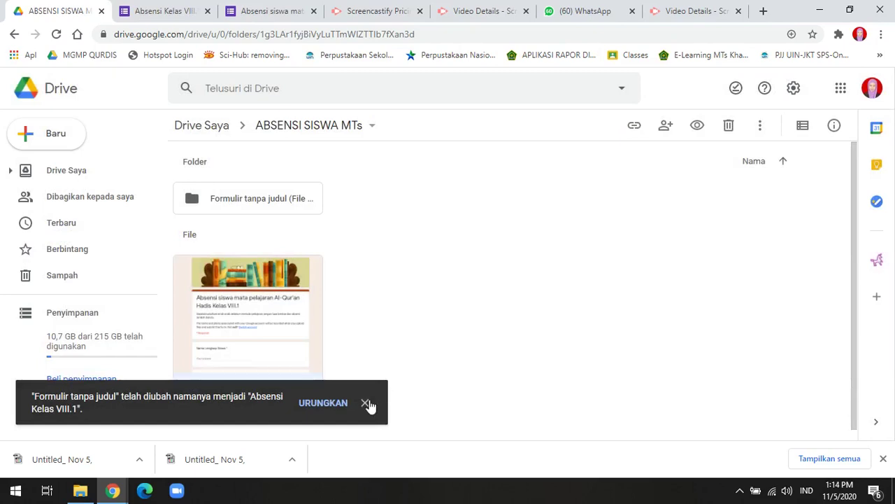
- Make a copy of the "Absensi Kelas VIII.1" form in the "ABSENSI SISWA MTs" folder
click(365, 402)
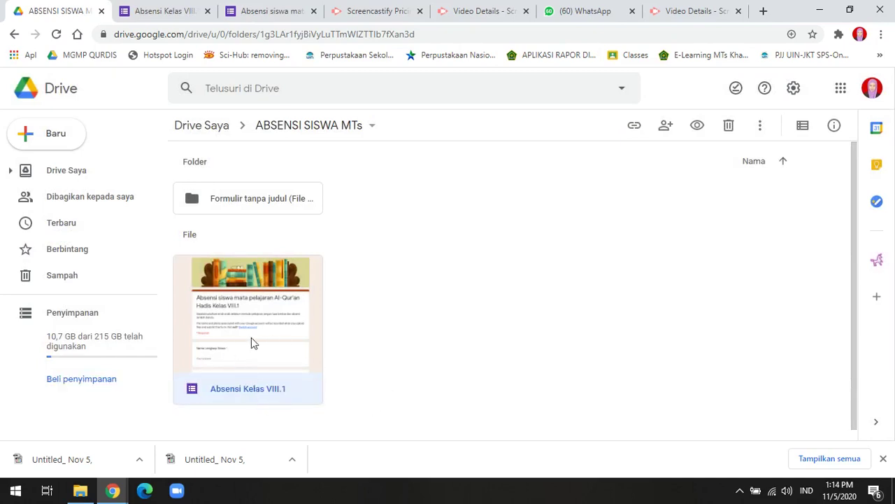
right_click(301, 367)
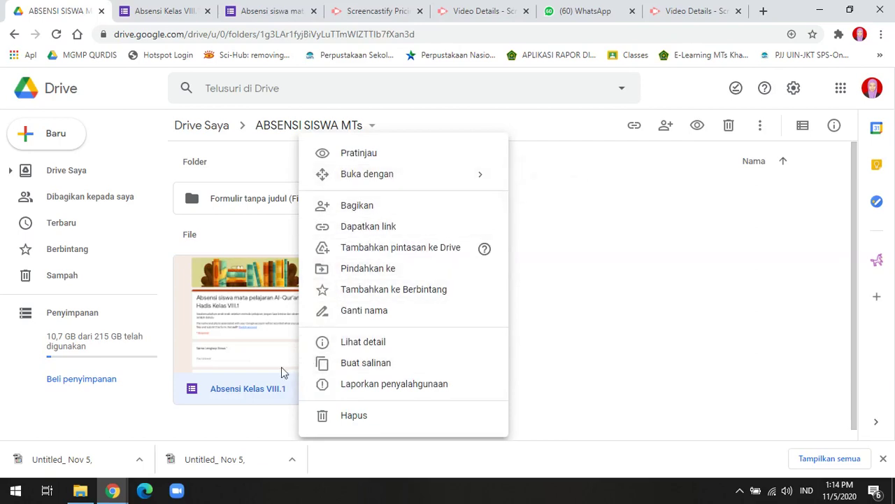
click(419, 369)
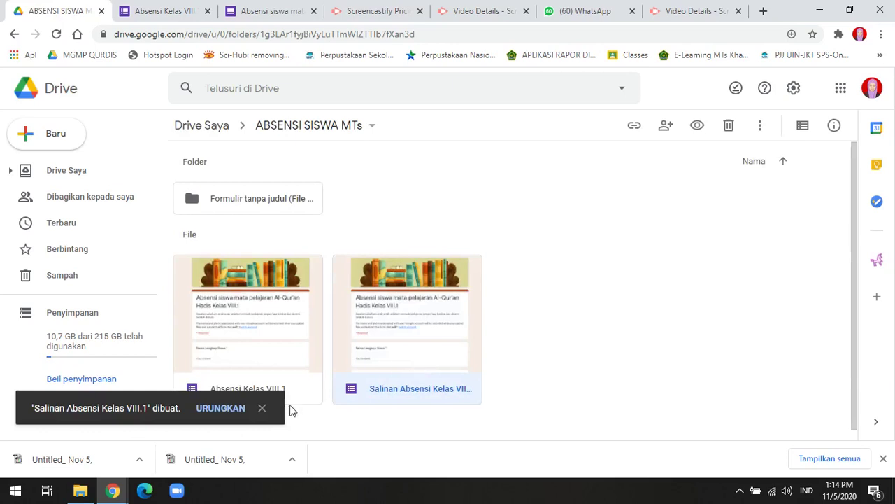
click(261, 410)
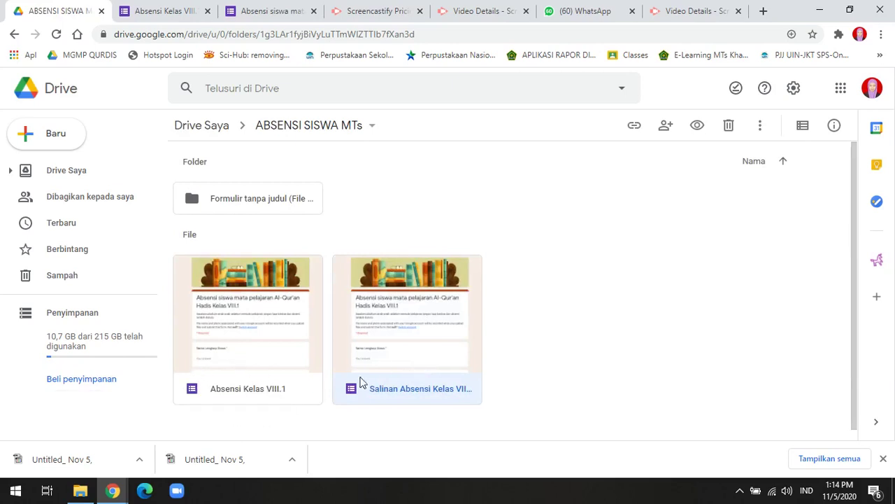
- Open the copied form "Salinan Absensi Kelas VIII.1" and restore its missing file upload folder
double_click(420, 388)
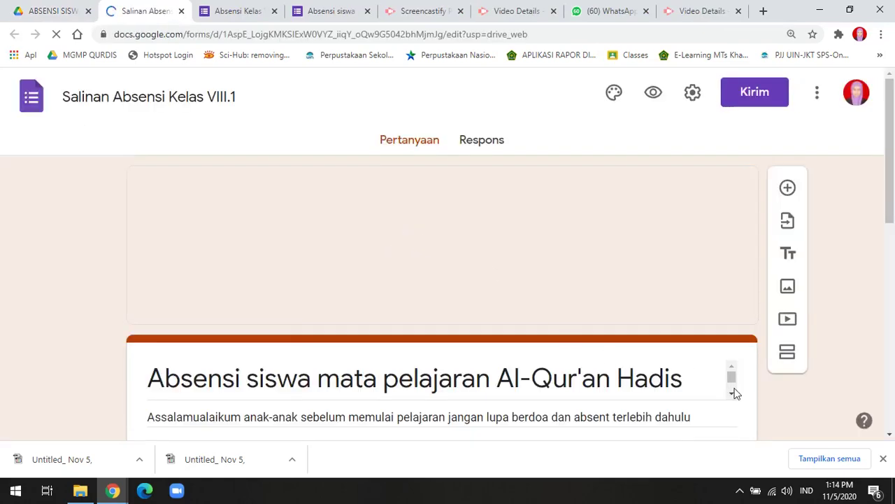
drag(890, 172, 889, 185)
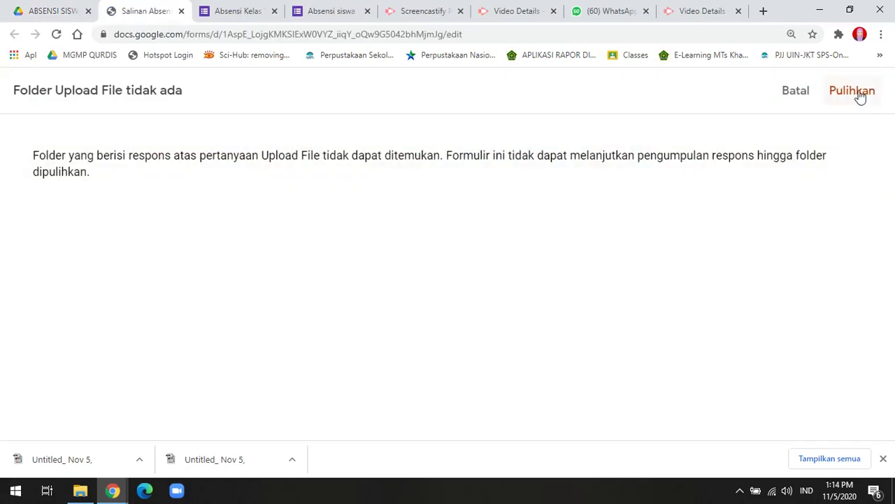
click(854, 91)
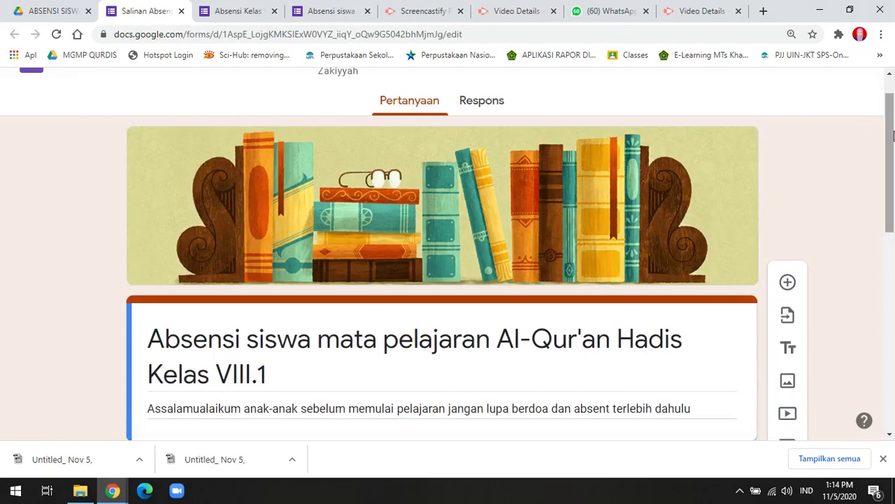
- Change the class in the copied form's title to "Kelas VIII.2" and check it against the original form
drag(892, 137, 892, 204)
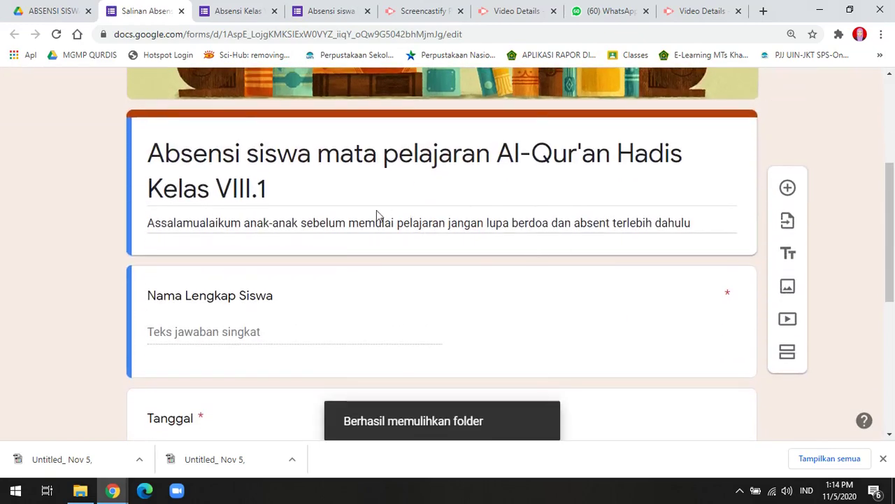
triple_click(368, 192)
click(369, 191)
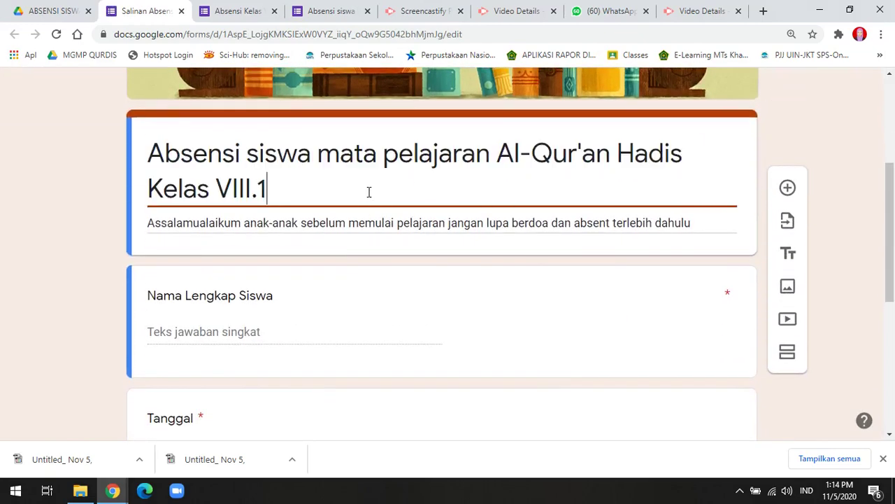
key(BackSpace)
text(2)
click(247, 10)
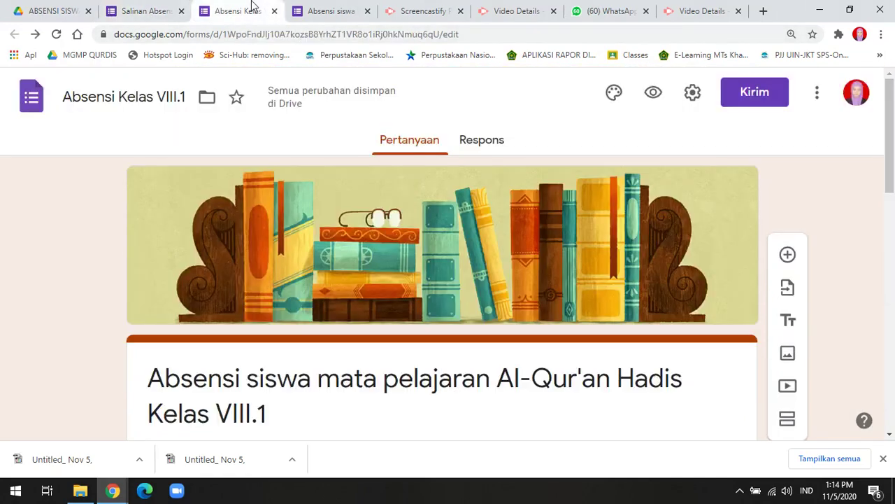
click(170, 10)
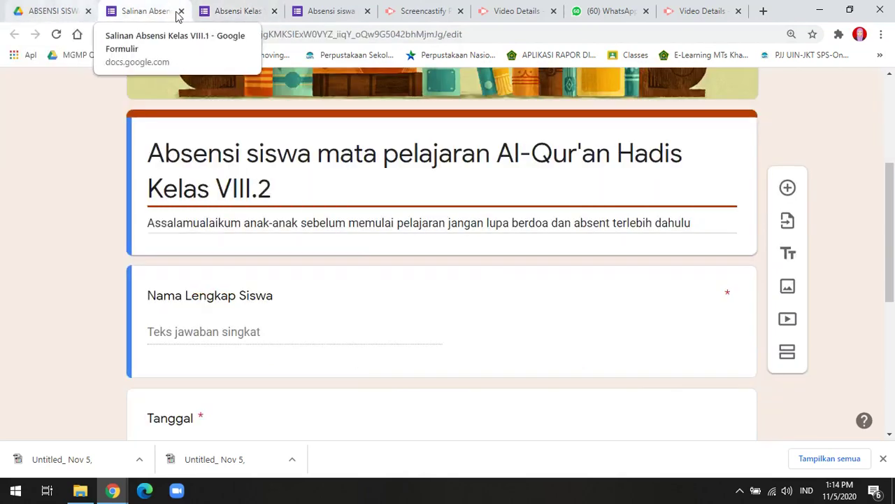
- In the Drive folder, rename the form file "Salinan Absensi Kelas VIII.1" as "Absensi Kelas VIII.2"
click(63, 9)
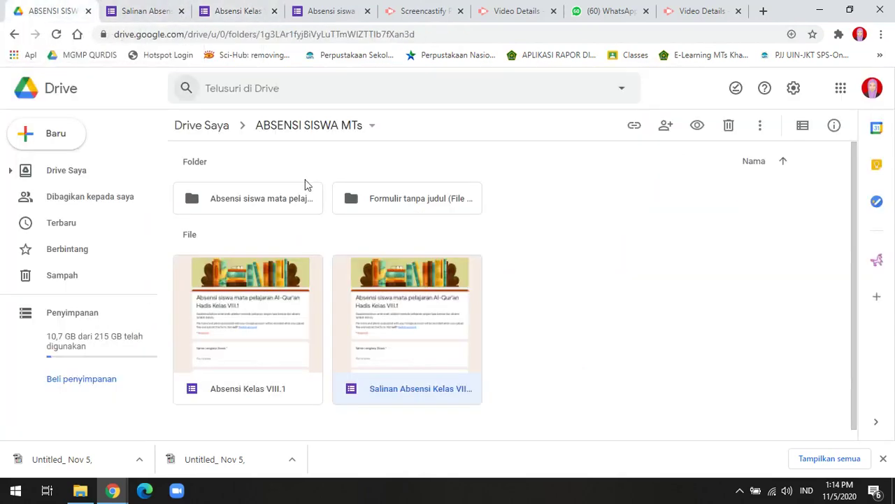
right_click(461, 394)
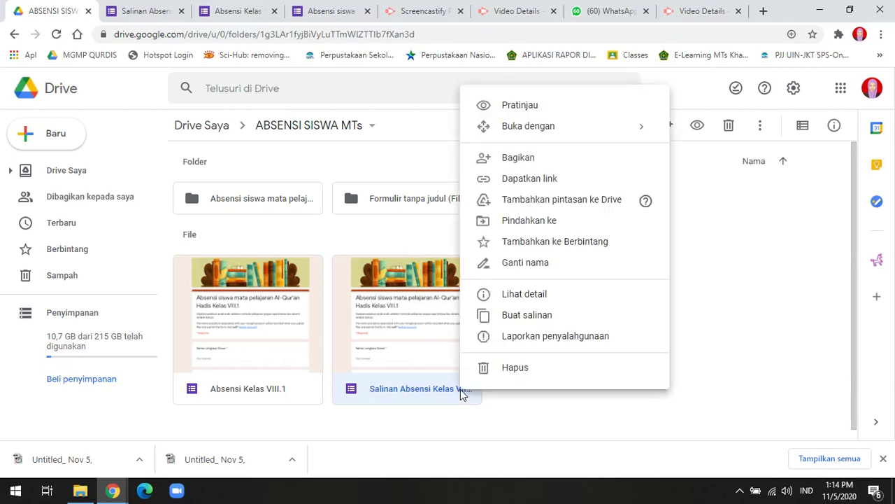
click(525, 263)
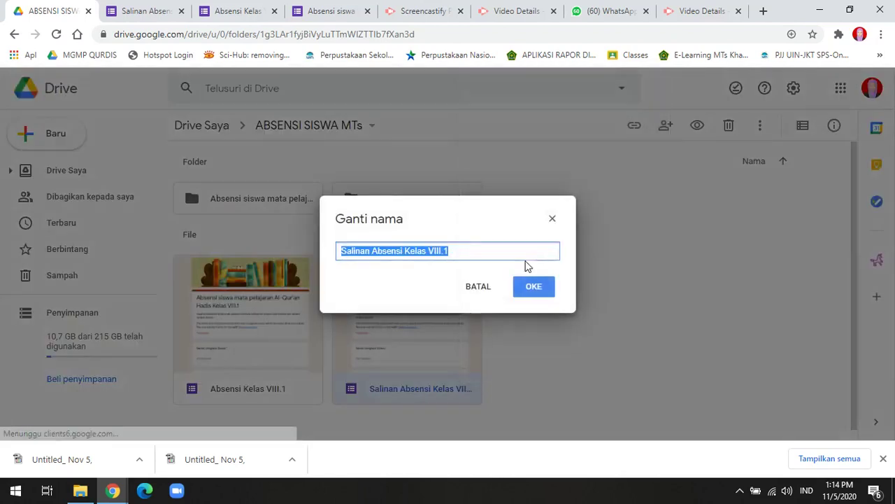
click(456, 250)
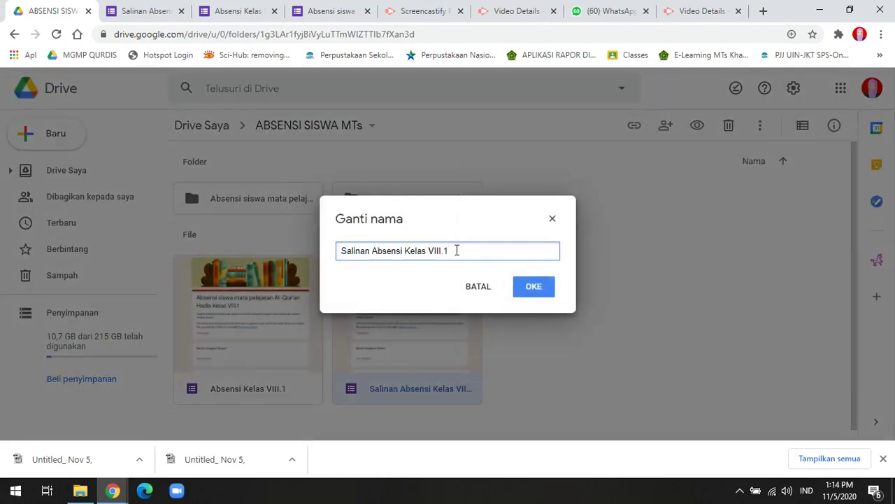
key(BackSpace)
key(BackSpace)
key(BackSpace)
key(BackSpace)
key(BackSpace)
key(BackSpace)
key(BackSpace)
key(BackSpace)
key(BackSpace)
key(BackSpace)
key(BackSpace)
key(BackSpace)
key(BackSpace)
key(BackSpace)
key(BackSpace)
key(BackSpace)
key(BackSpace)
key(BackSpace)
key(BackSpace)
key(BackSpace)
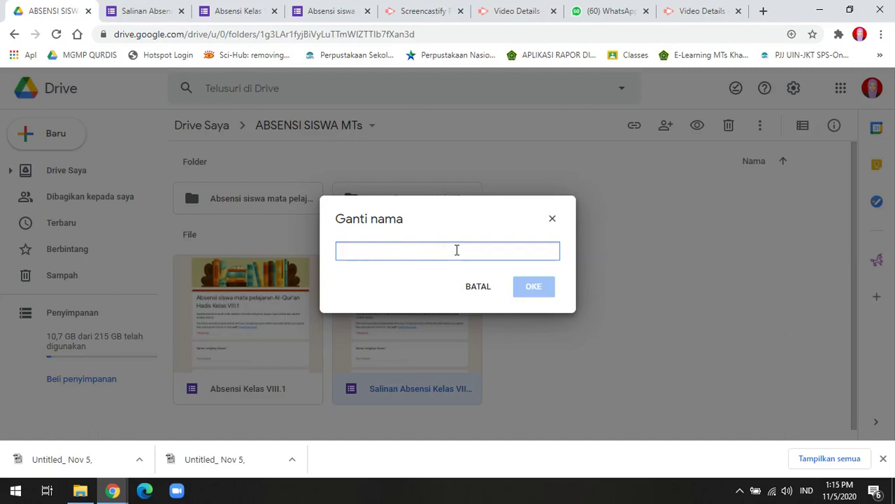
text(Absensi Kelas VIII.2)
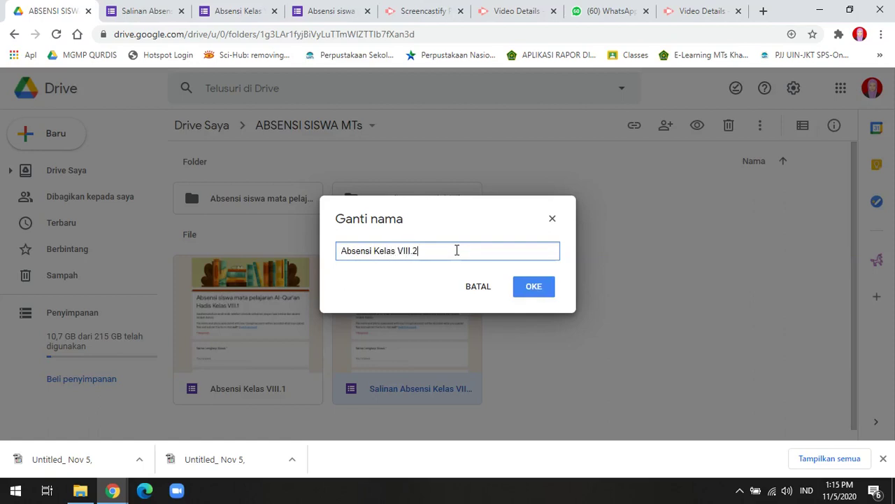
click(530, 287)
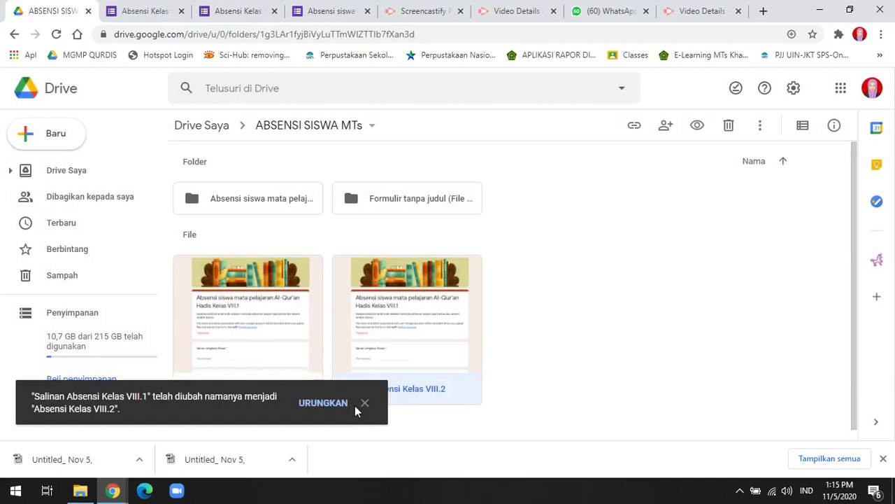
click(365, 404)
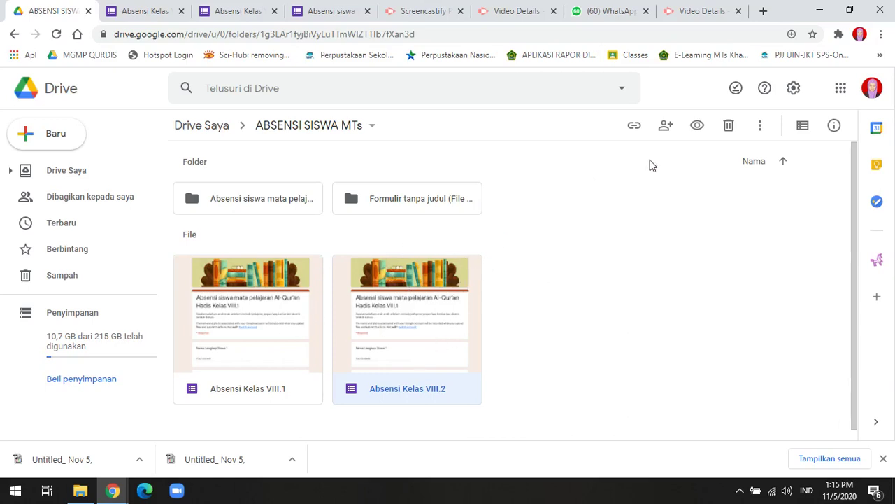
- Return to the class VIII.2 form and view the answer types available for the "Nama Lengkap Siswa" question
click(167, 11)
click(564, 188)
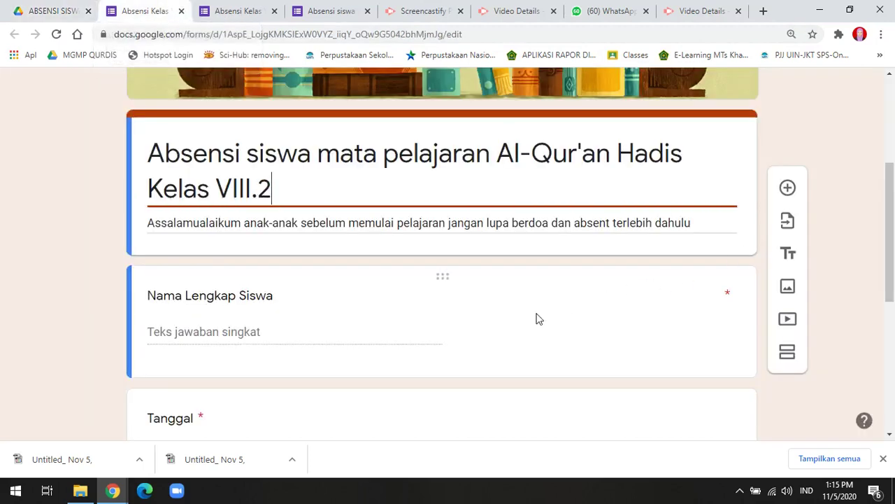
click(322, 332)
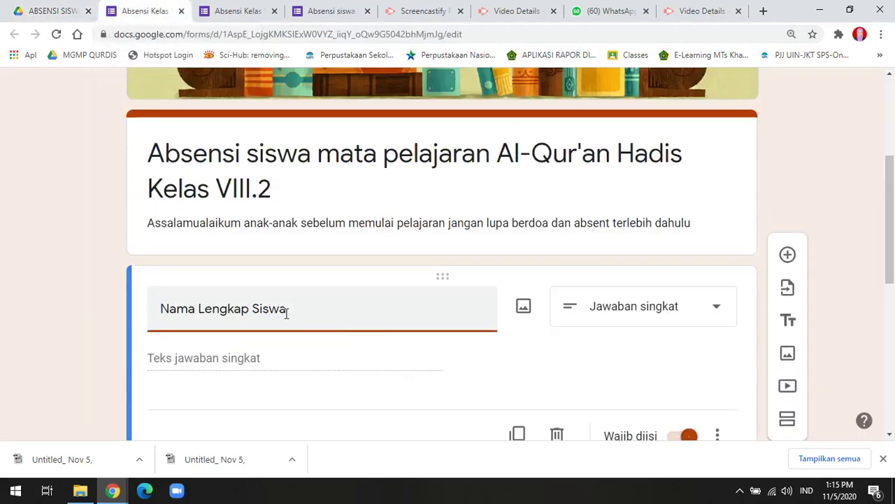
click(722, 323)
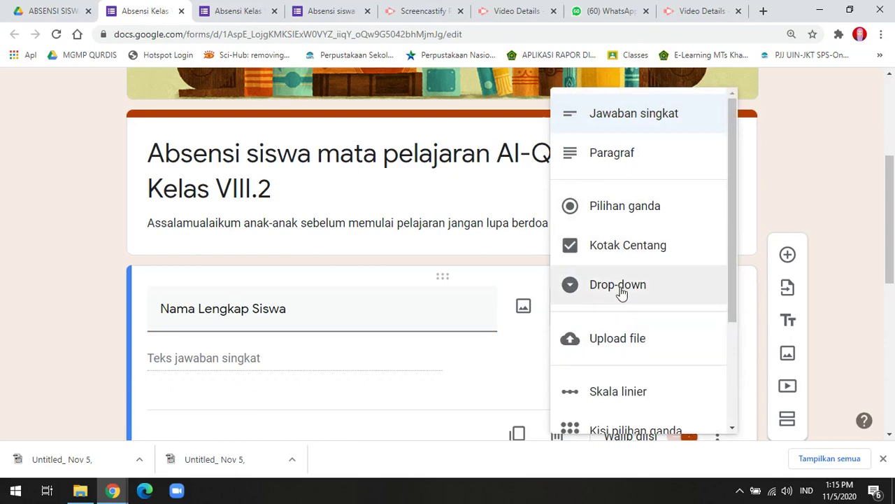
click(858, 190)
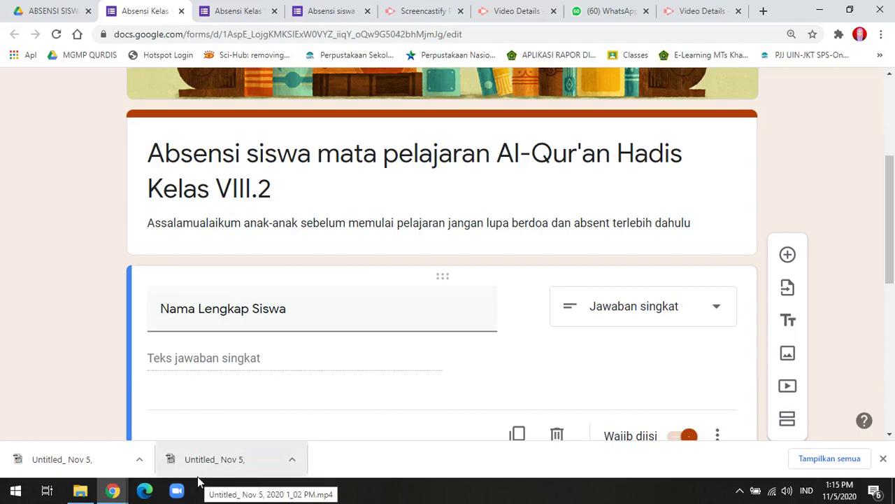
mouse_move(112, 492)
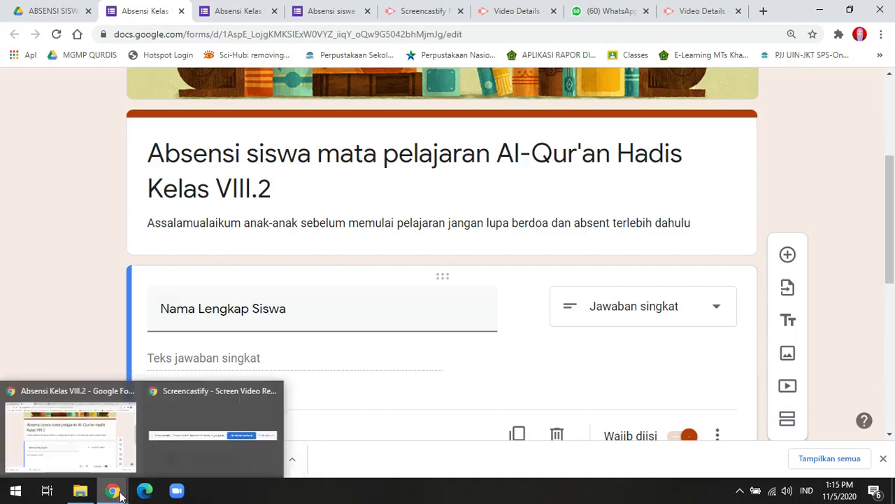
mouse_move(185, 448)
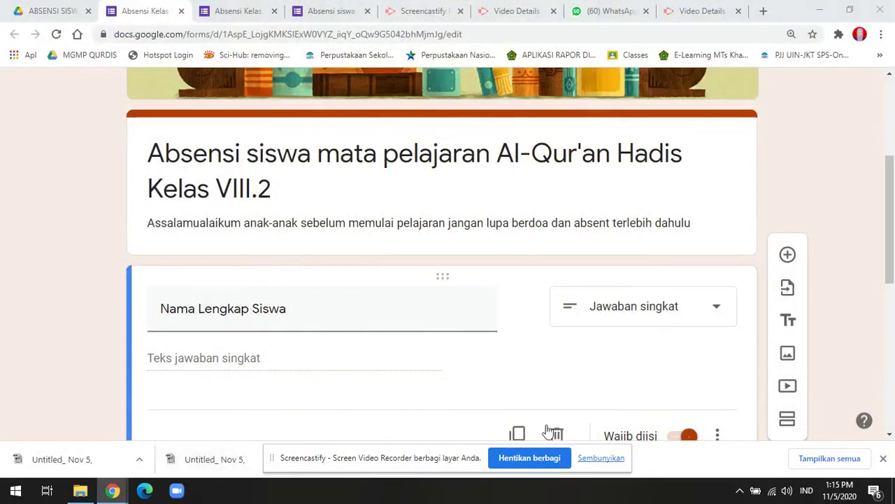